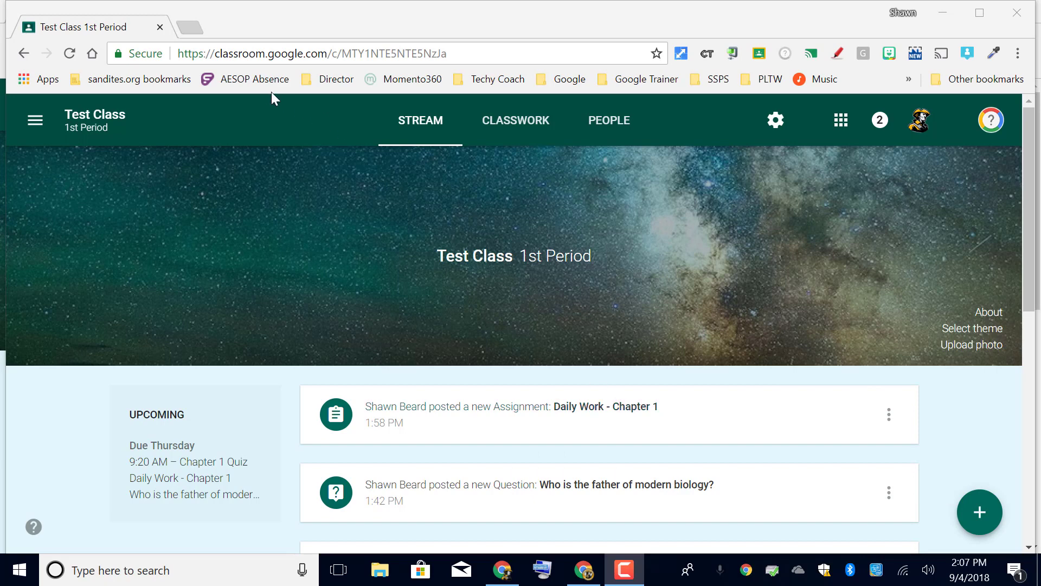
# - Open Google Drive in a new tab and open Collaboration in Biology from the Recent list
pyautogui.click(188, 27)
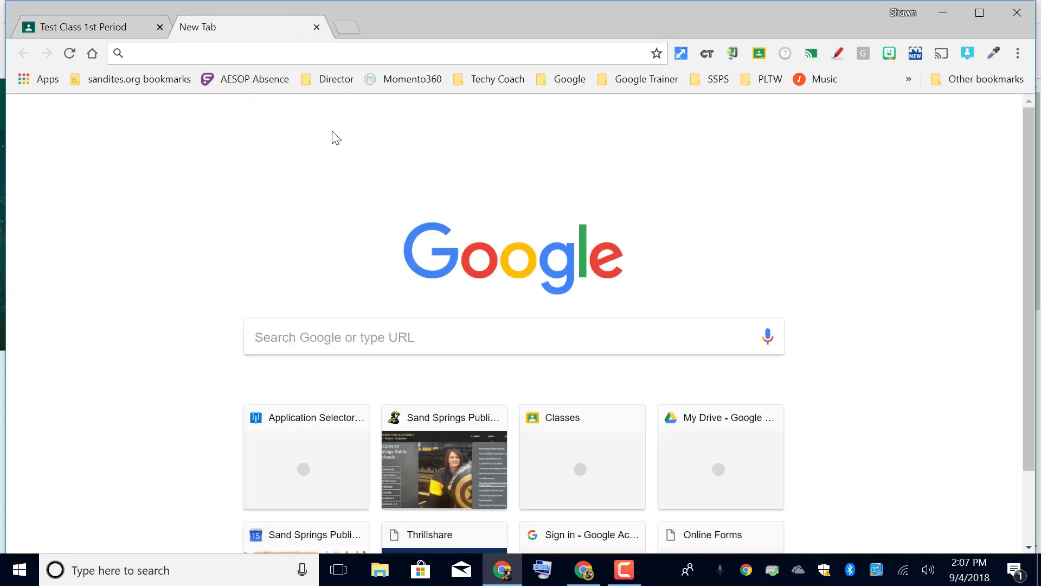
pyautogui.write('drive')
pyautogui.press('Return')
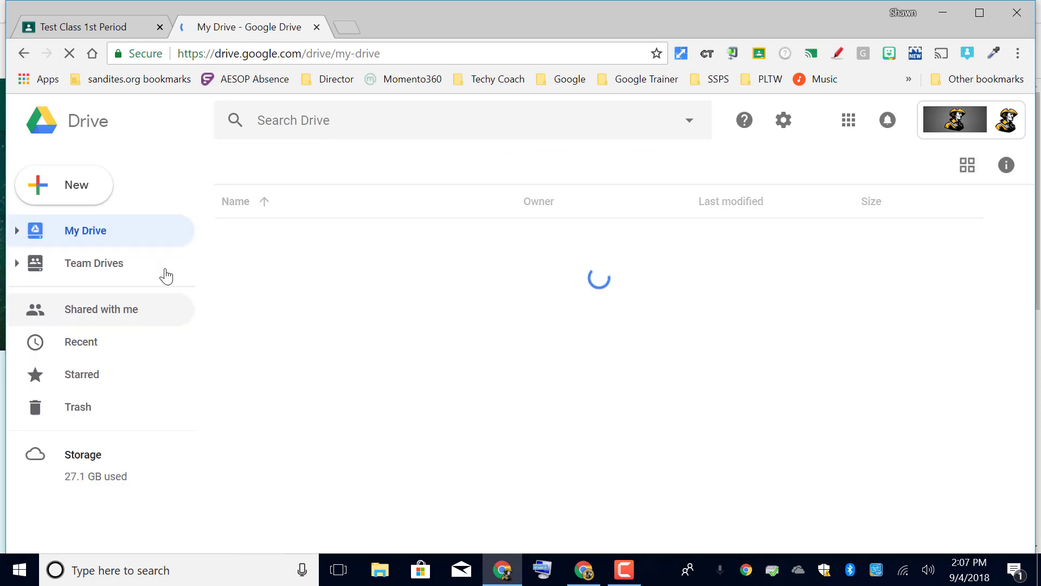
pyautogui.click(71, 346)
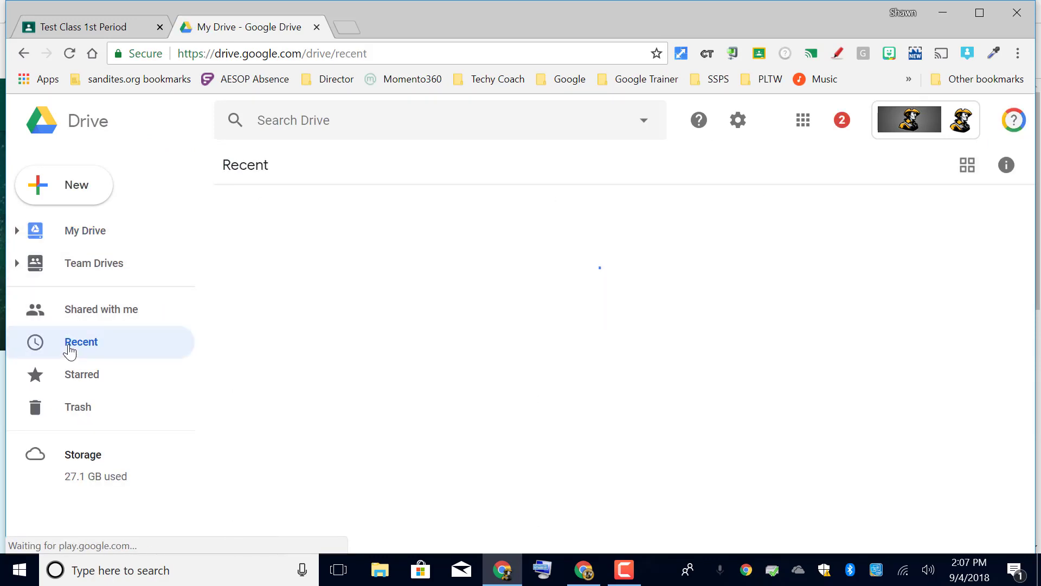
pyautogui.doubleClick(309, 269)
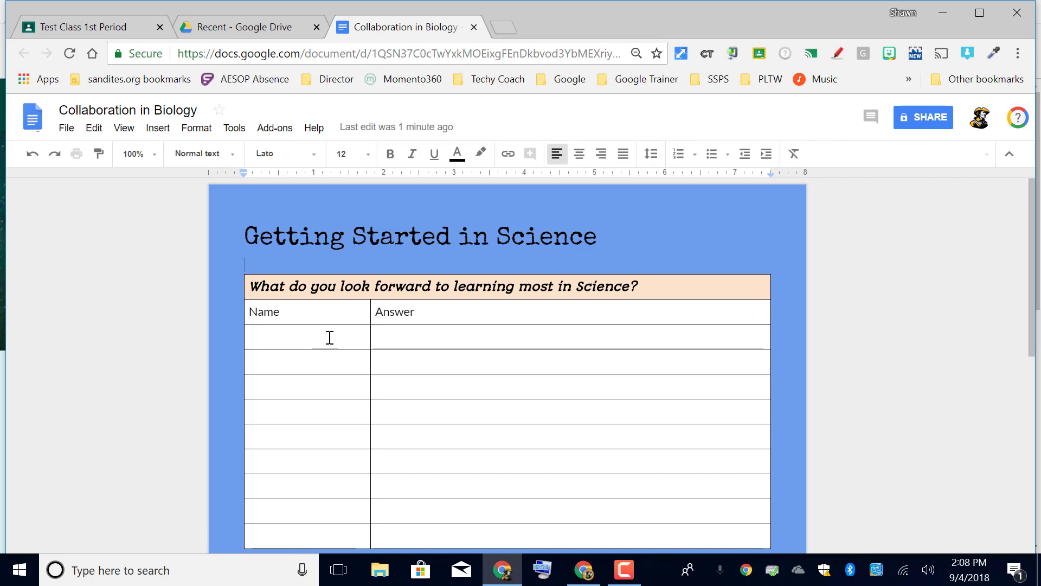
# - Scroll through the Collaboration in Biology question tables and click into the first Name and Answer cells
pyautogui.scroll(-3, 329, 337)
pyautogui.scroll(-3, 329, 337)
pyautogui.scroll(7, 327, 337)
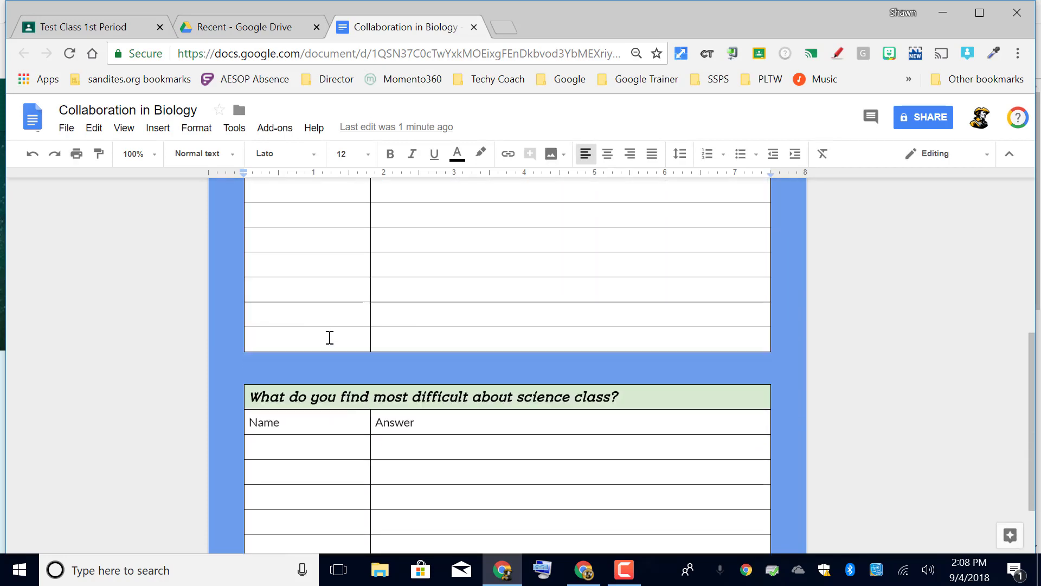
pyautogui.click(275, 342)
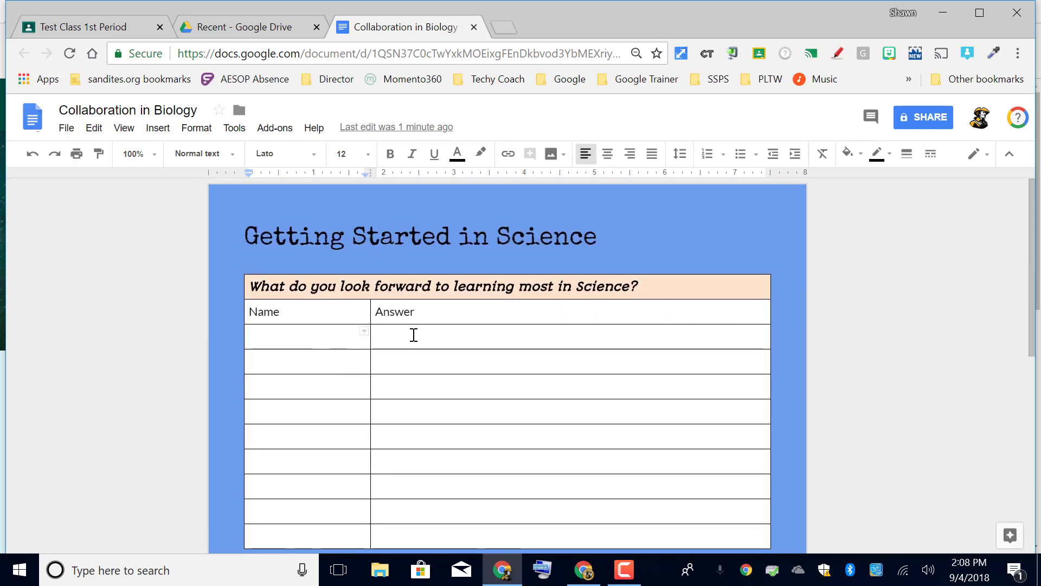
pyautogui.click(414, 335)
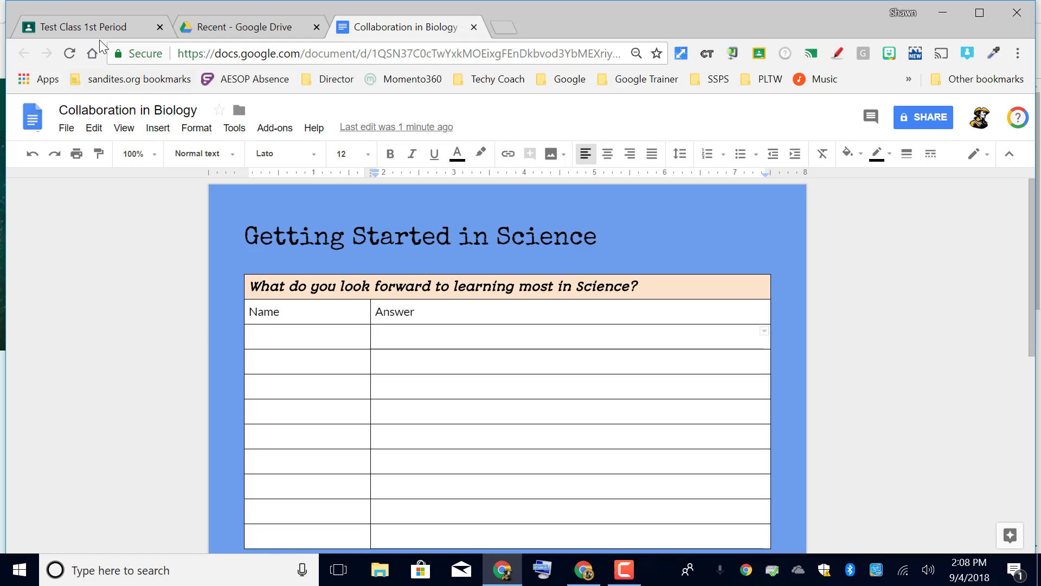
# - Go to Test Class 1st Period's Classwork page and start a new Assignment
pyautogui.click(75, 27)
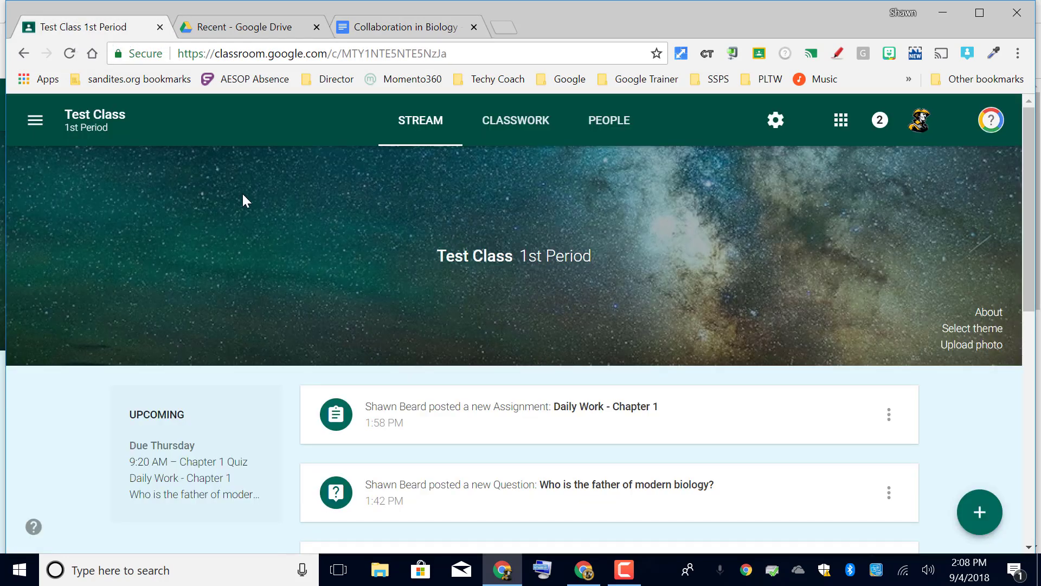
pyautogui.click(496, 129)
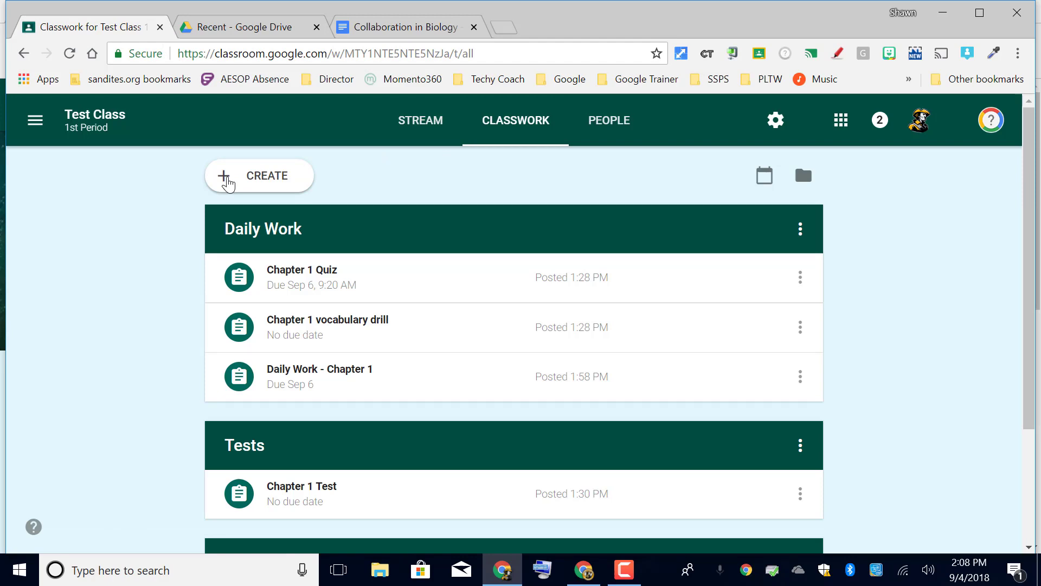
pyautogui.click(228, 183)
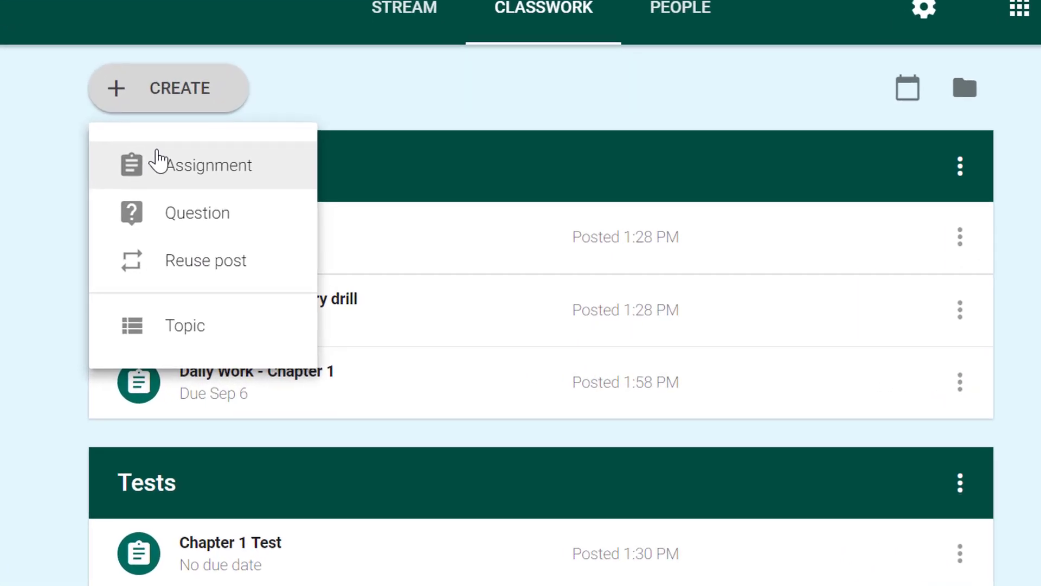
pyautogui.click(251, 222)
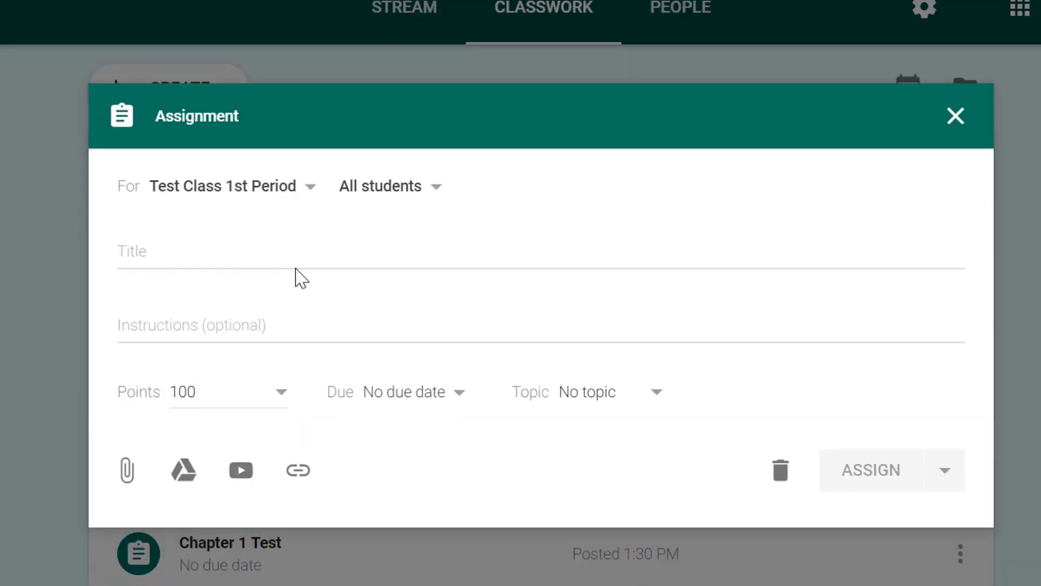
# - Title the assignment 'Collaboration in Science', fixing the typo
pyautogui.click(300, 258)
pyautogui.write('C')
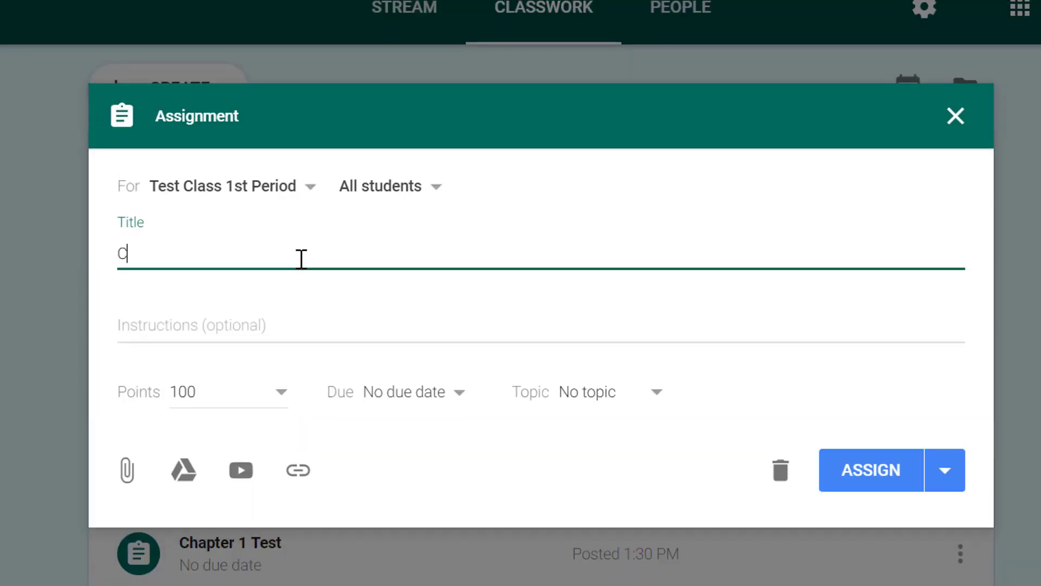
pyautogui.write('ollaboration ')
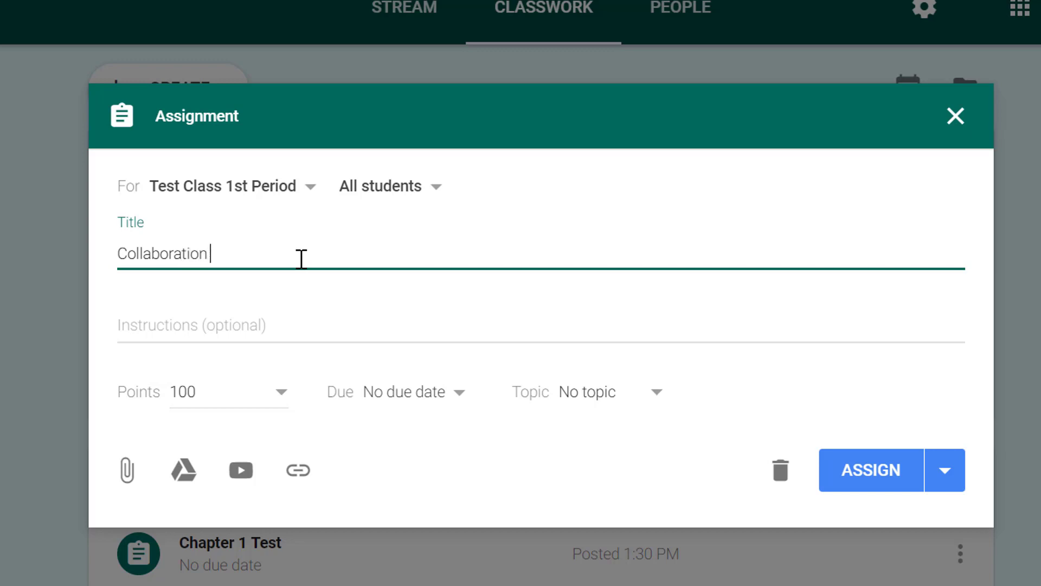
pyautogui.write('in Science')
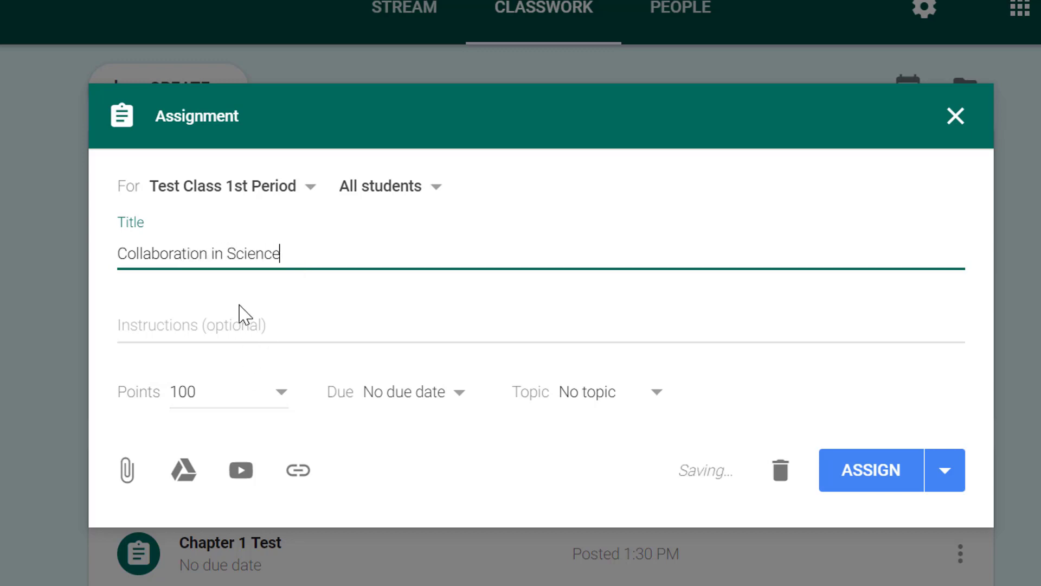
# - Enter instructions starting 'To begin CLICK VIEW ASSIGNMENT. Open the document and provide an answer to each question.'
pyautogui.click(232, 335)
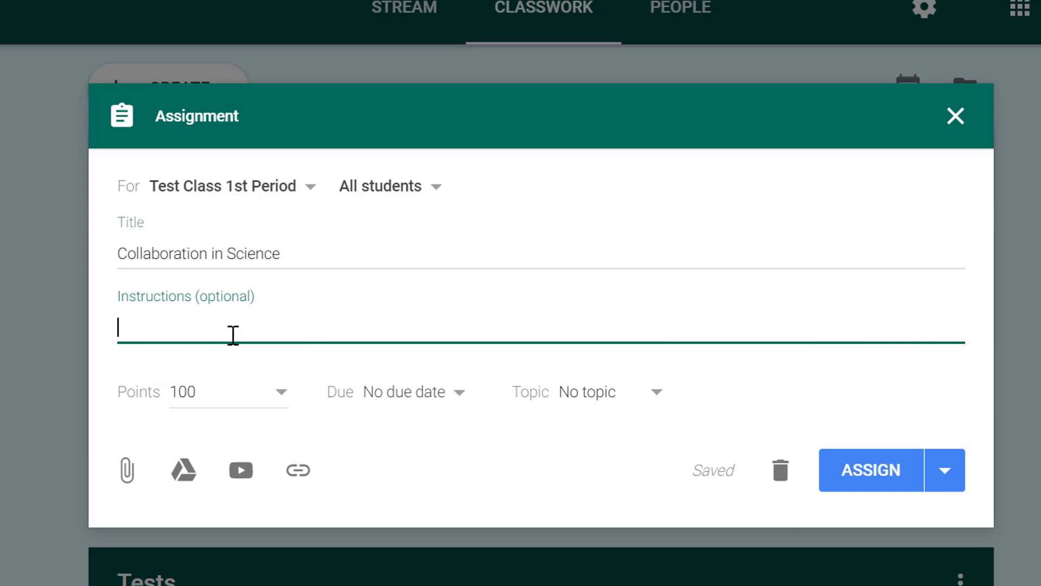
pyautogui.write('To begin C')
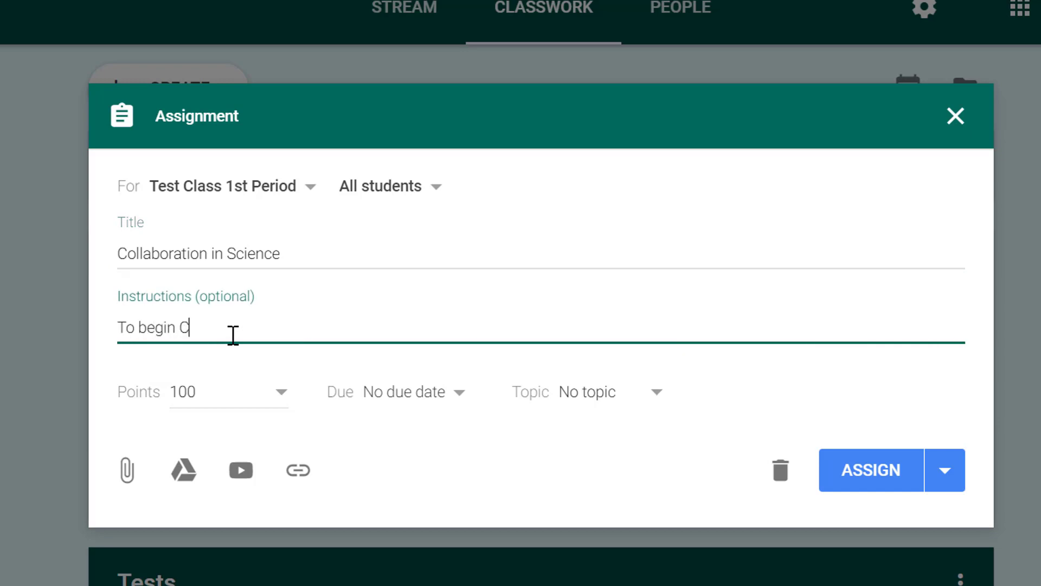
pyautogui.write('LICK VIEW ASSIGNMENT')
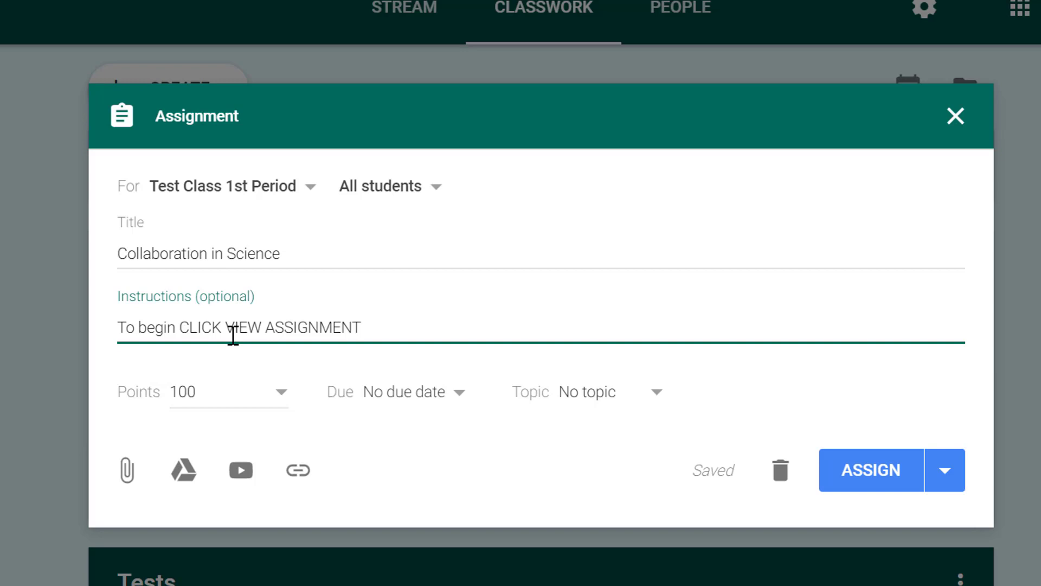
pyautogui.write('.  Open the docu')
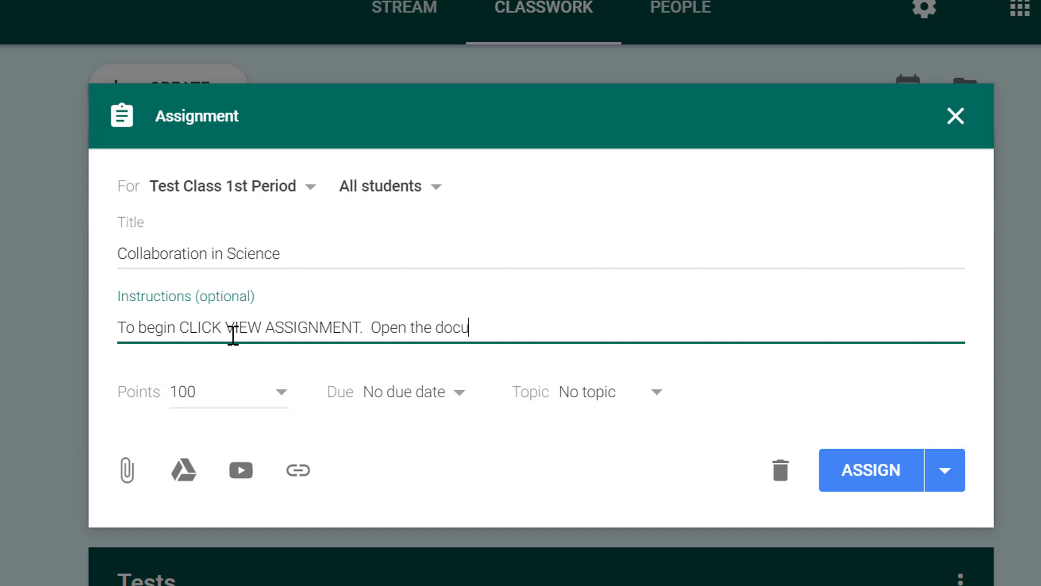
pyautogui.write('ment and provide an')
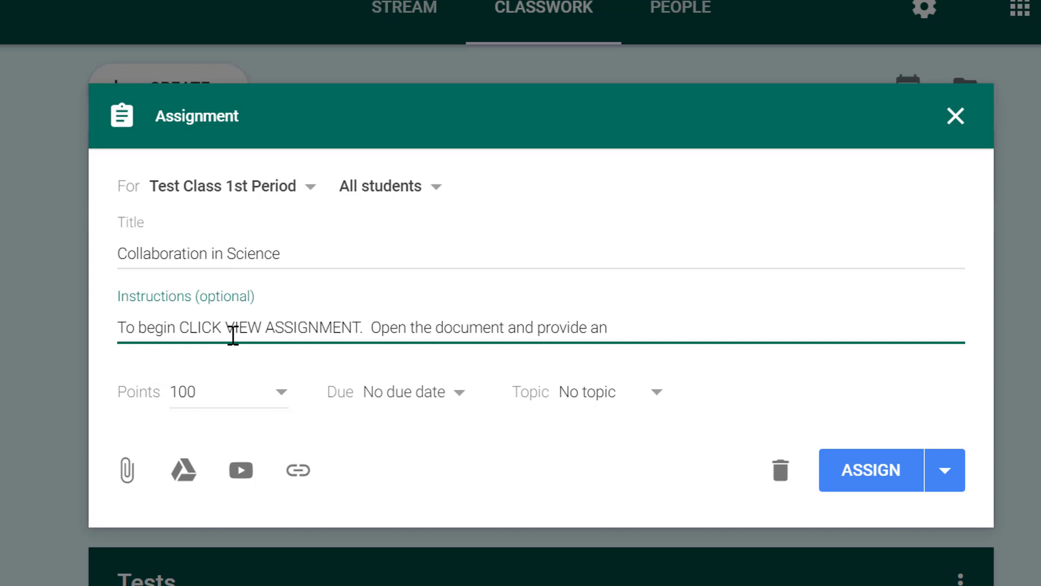
pyautogui.write(' d answer to each q')
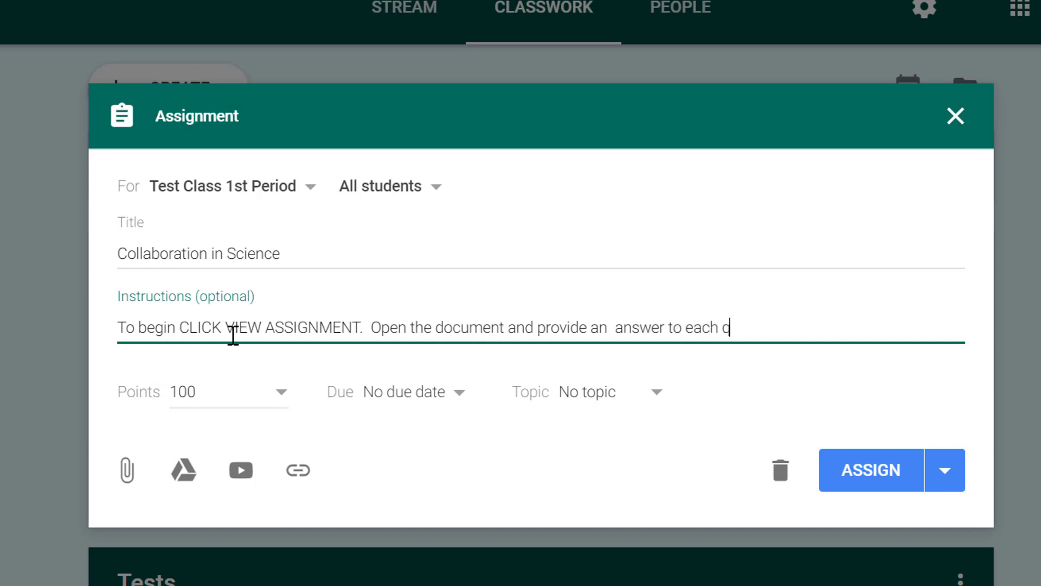
pyautogui.write('uestions.  Be mindful of ot')
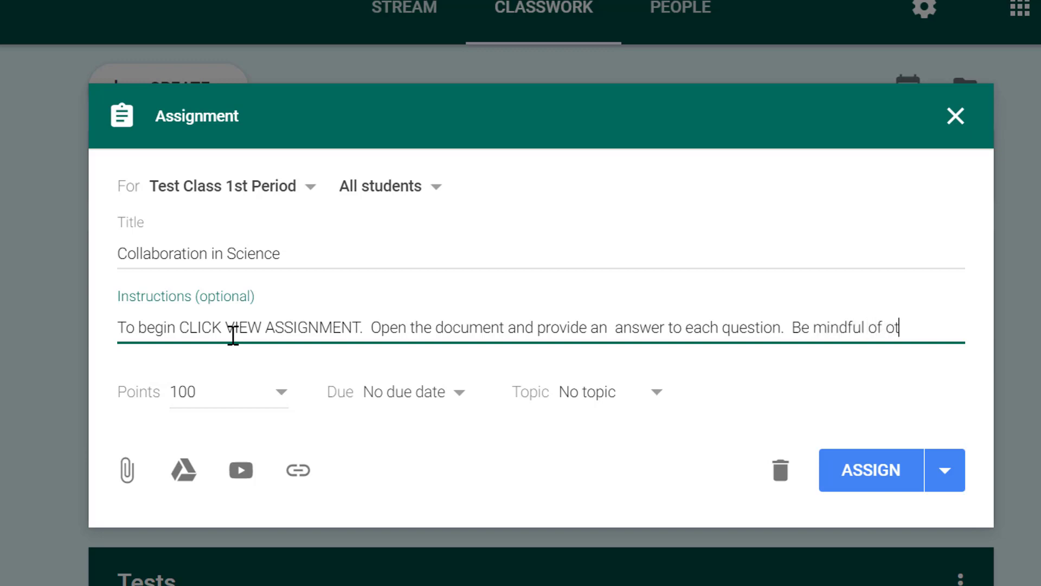
pyautogui.write('hers as you answer')
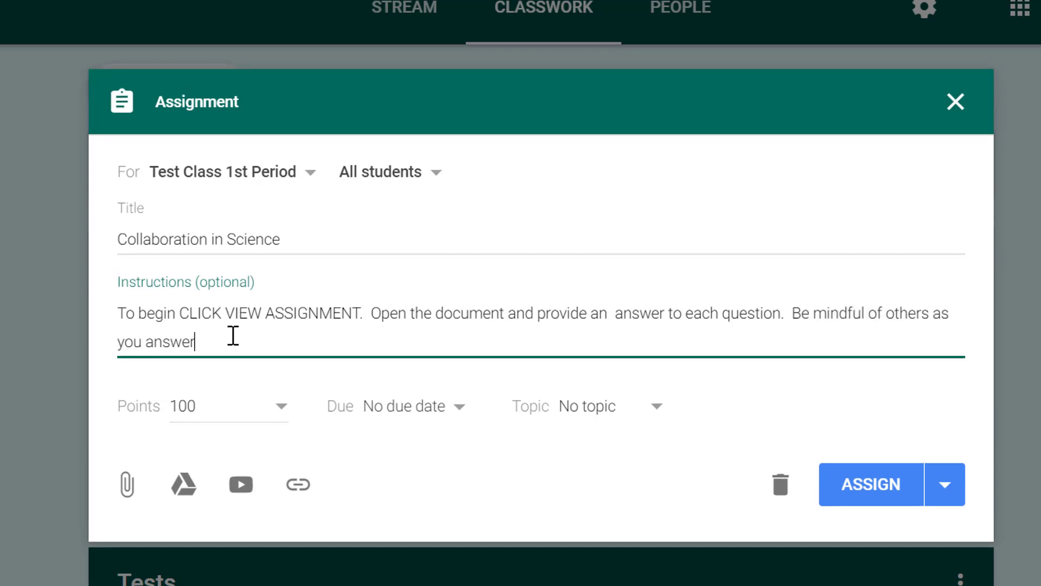
pyautogui.write('.  Obey all classroom ro')
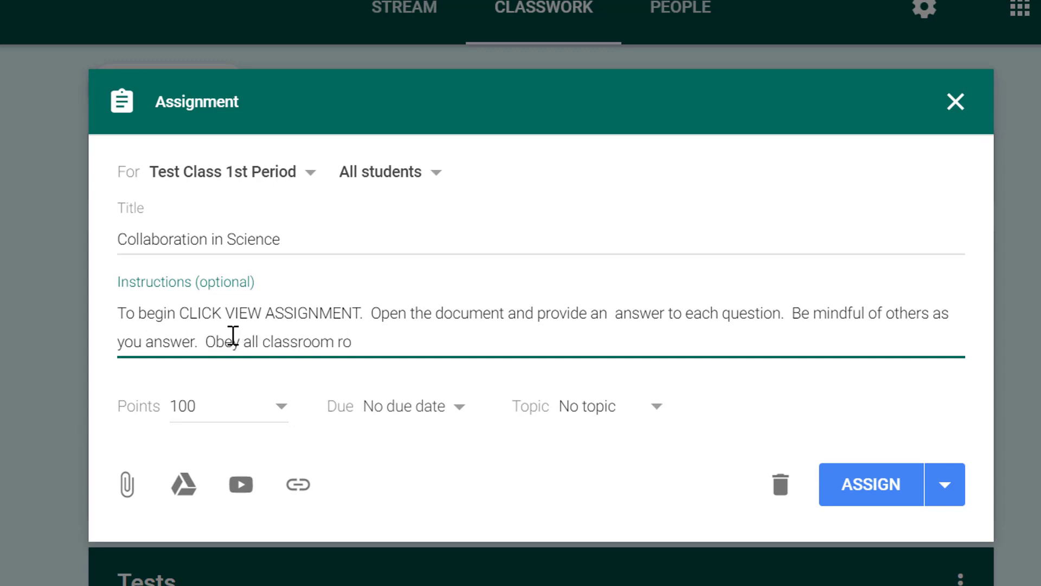
pyautogui.press('BackSpace')
pyautogui.write('ules as you ans')
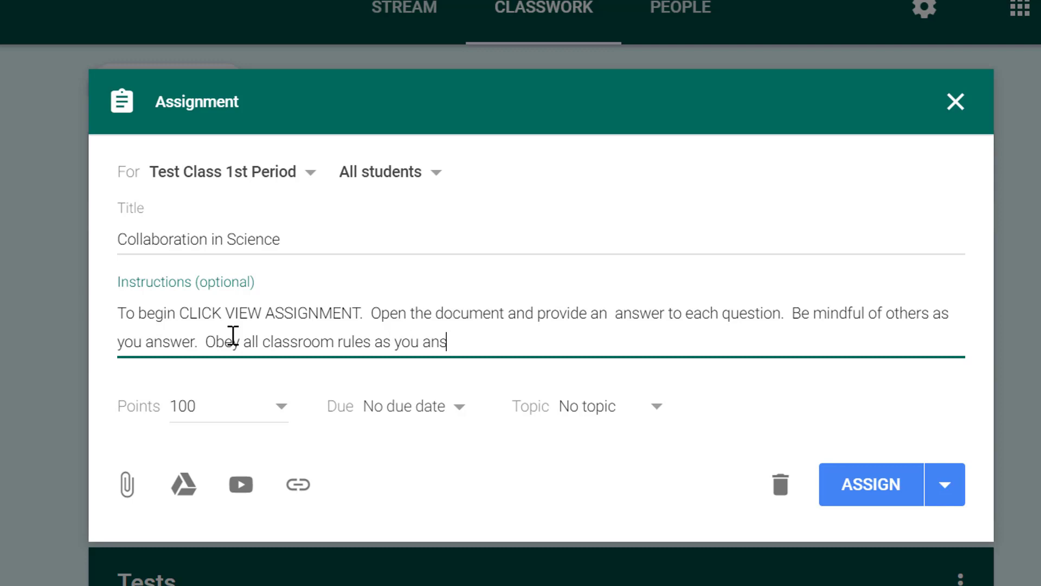
pyautogui.write('wer.')
# - Make the assignment ungraded and due Sep 4, 2018 at 9:20 AM
pyautogui.click(281, 408)
pyautogui.click(235, 453)
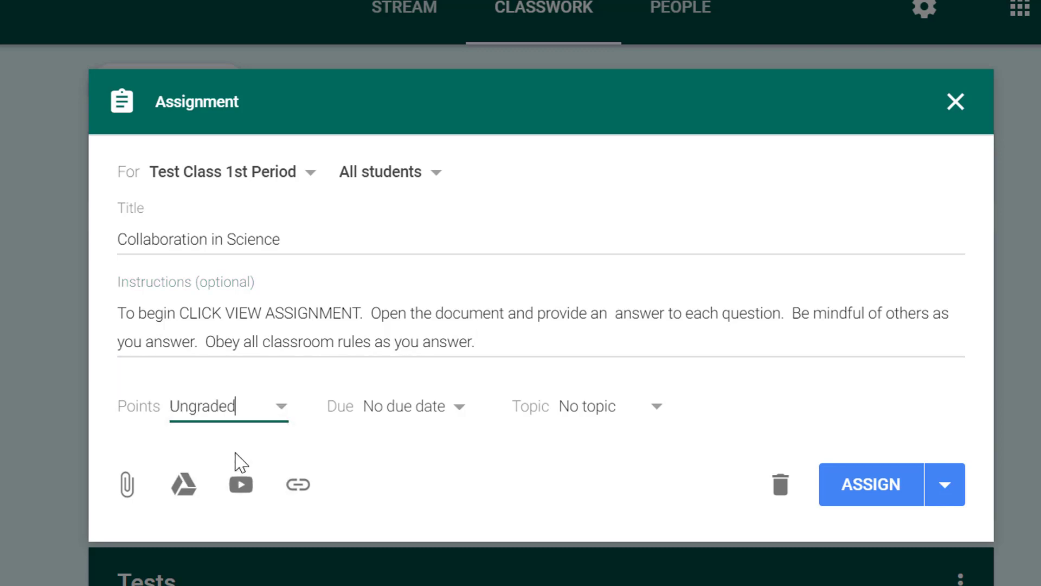
pyautogui.click(386, 413)
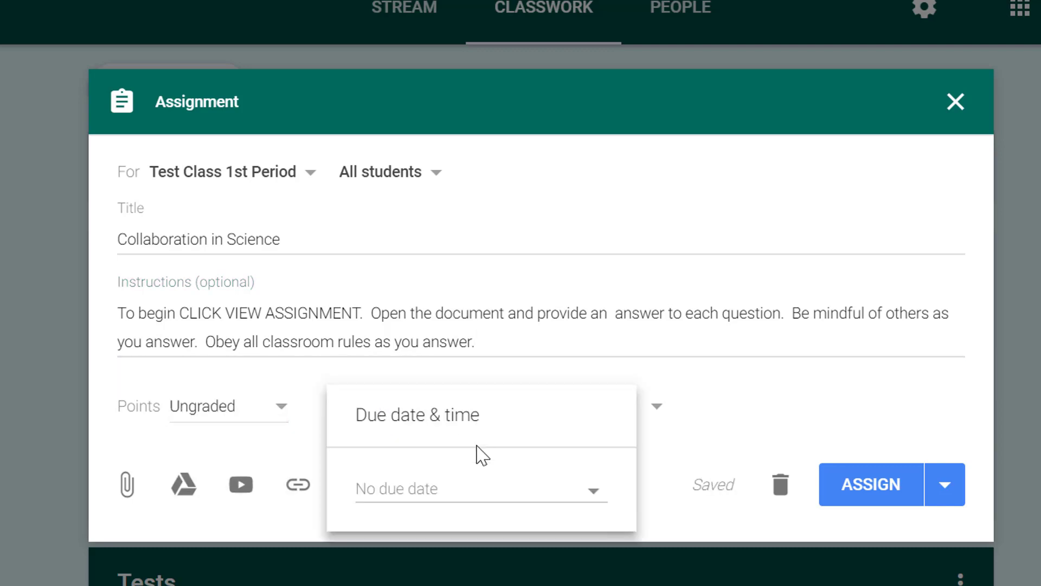
pyautogui.click(439, 499)
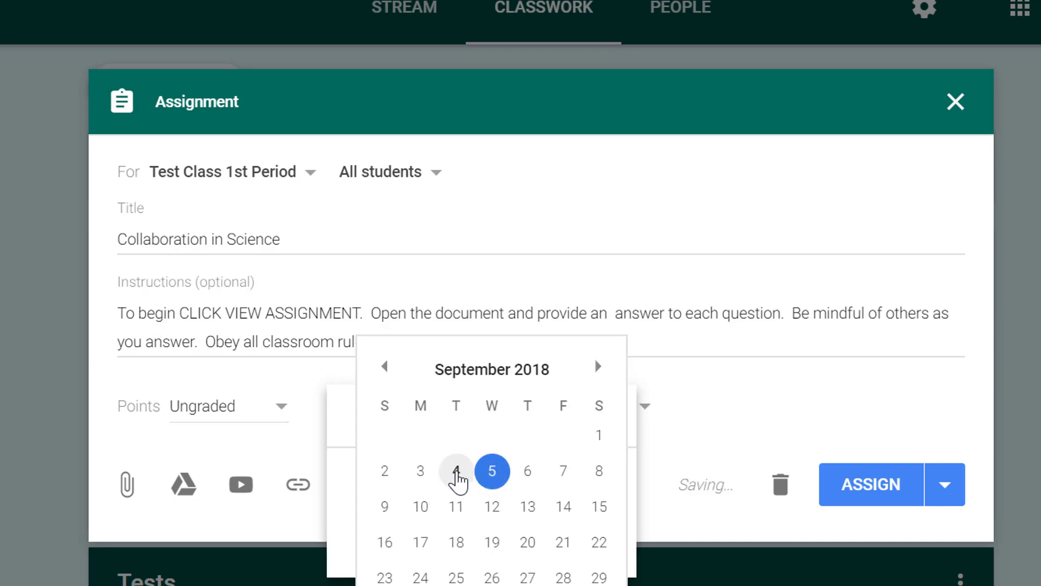
pyautogui.click(458, 481)
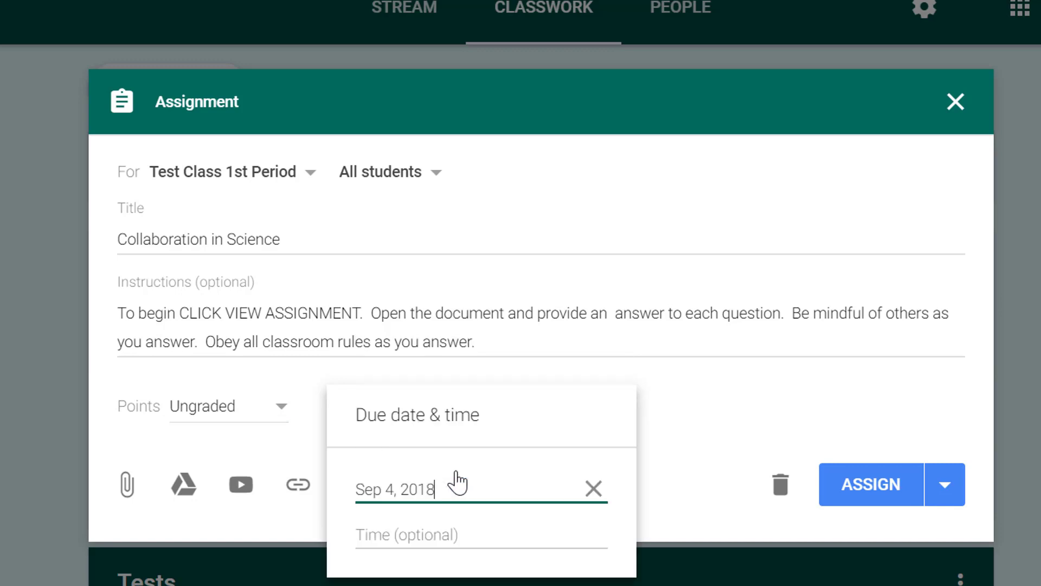
pyautogui.click(424, 540)
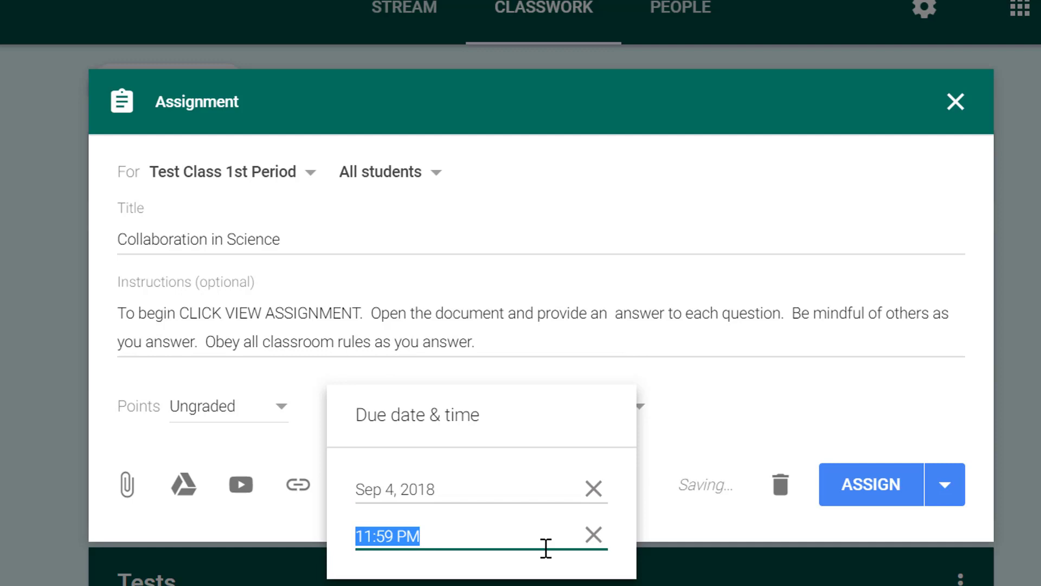
pyautogui.write('9:20')
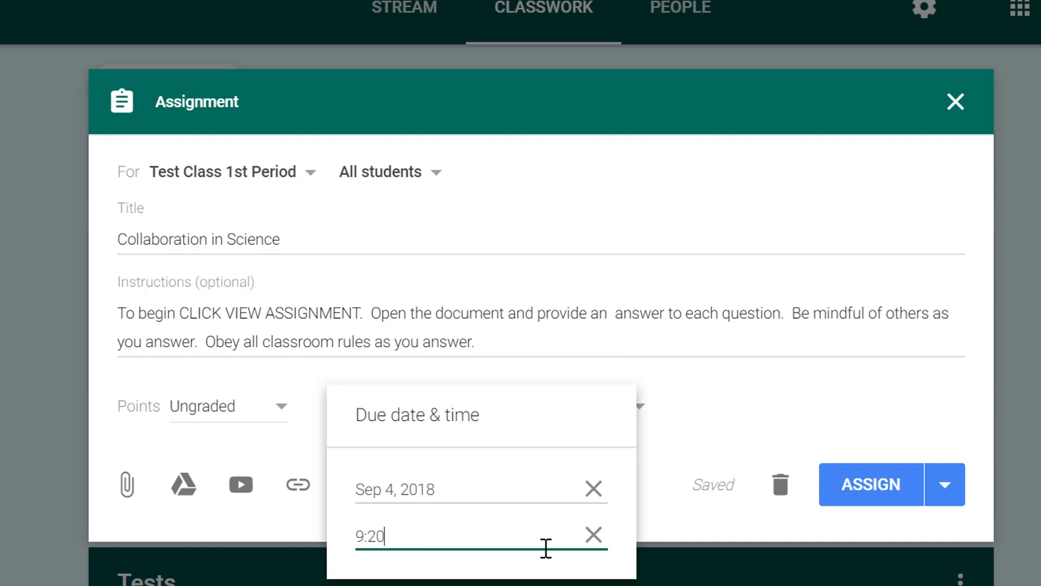
pyautogui.write('AM')
pyautogui.click(648, 537)
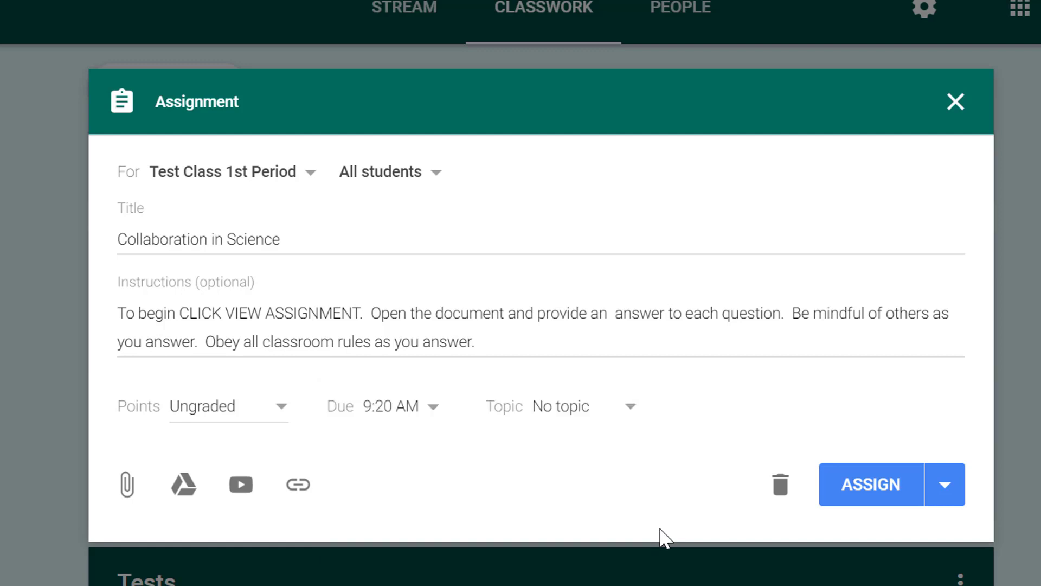
# - File the assignment under a new topic named Collaboration
pyautogui.click(590, 406)
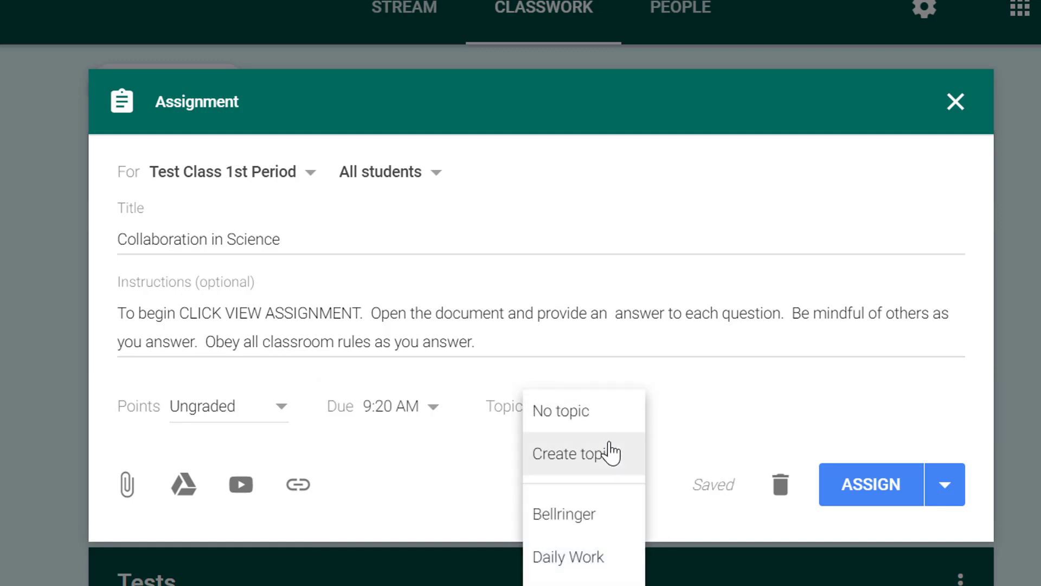
pyautogui.click(585, 461)
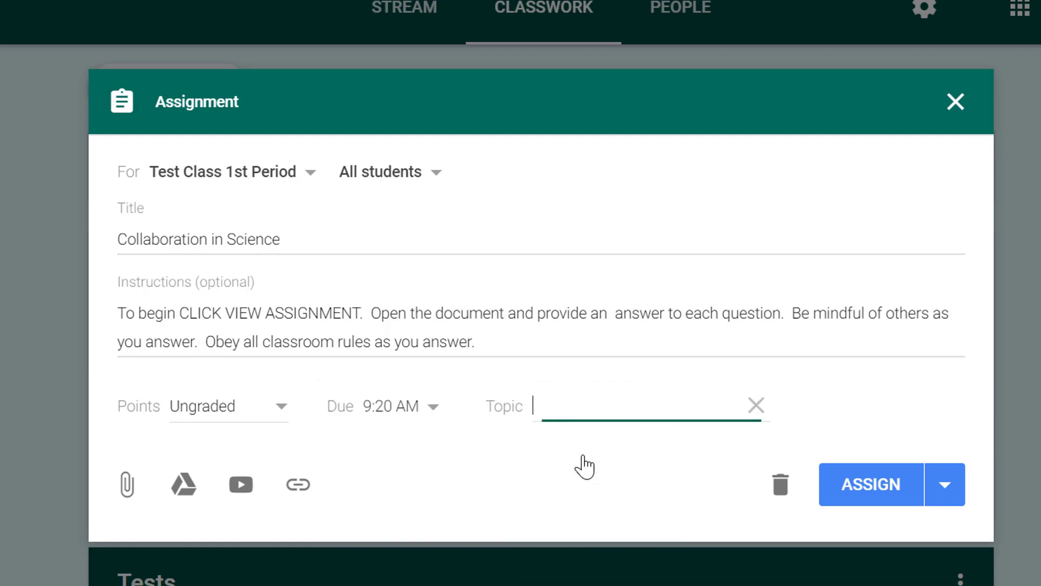
pyautogui.write('Collaboration')
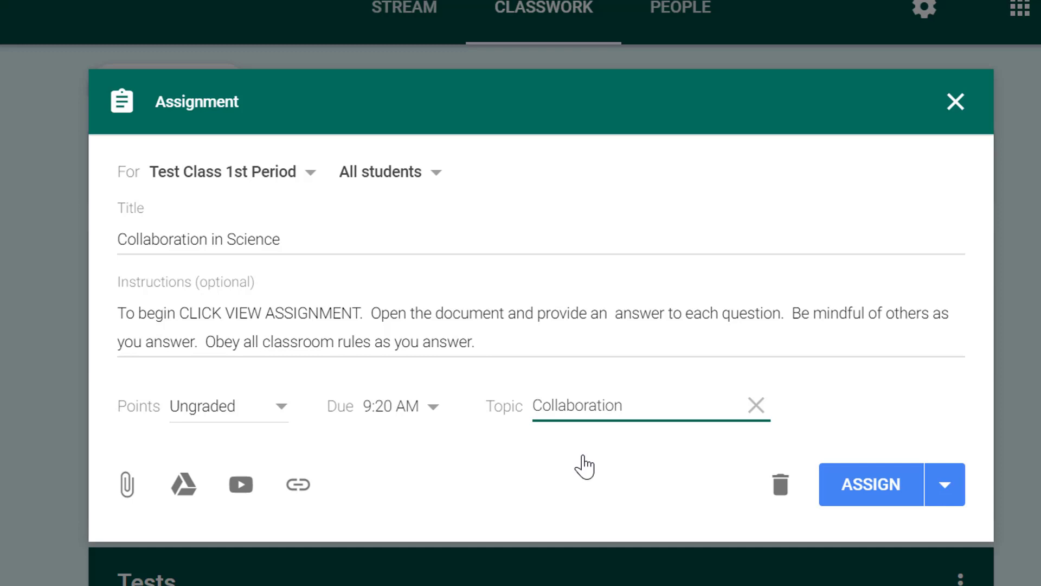
pyautogui.click(558, 432)
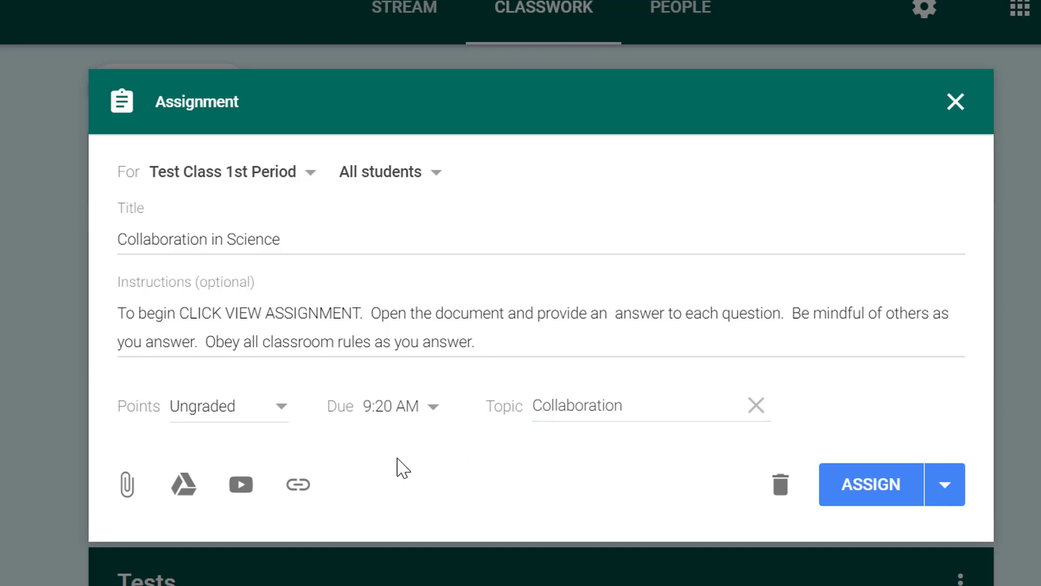
# - Attach the Collaboration in Biology document from Google Drive
pyautogui.click(188, 491)
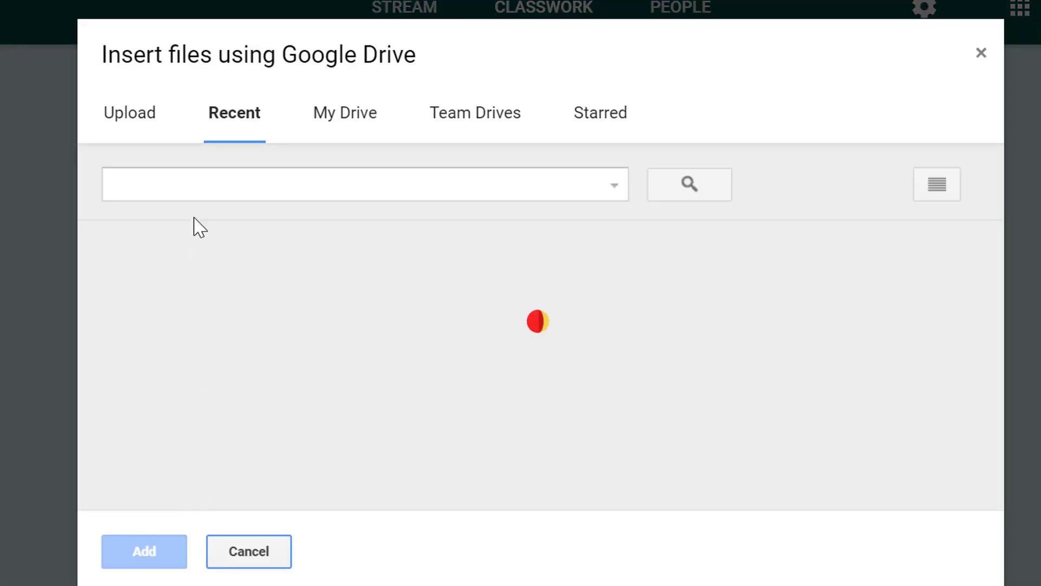
pyautogui.click(191, 407)
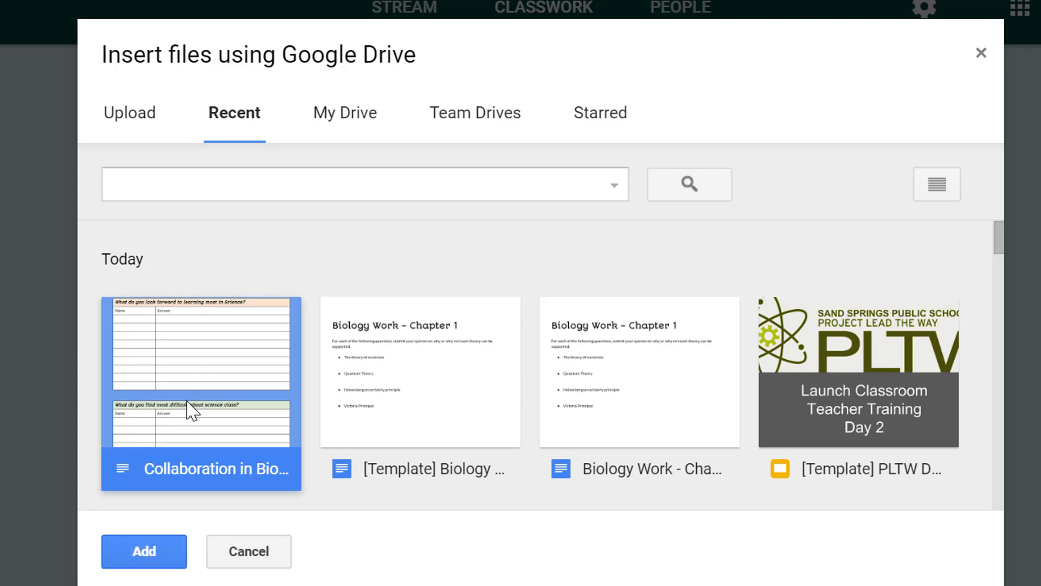
pyautogui.click(152, 544)
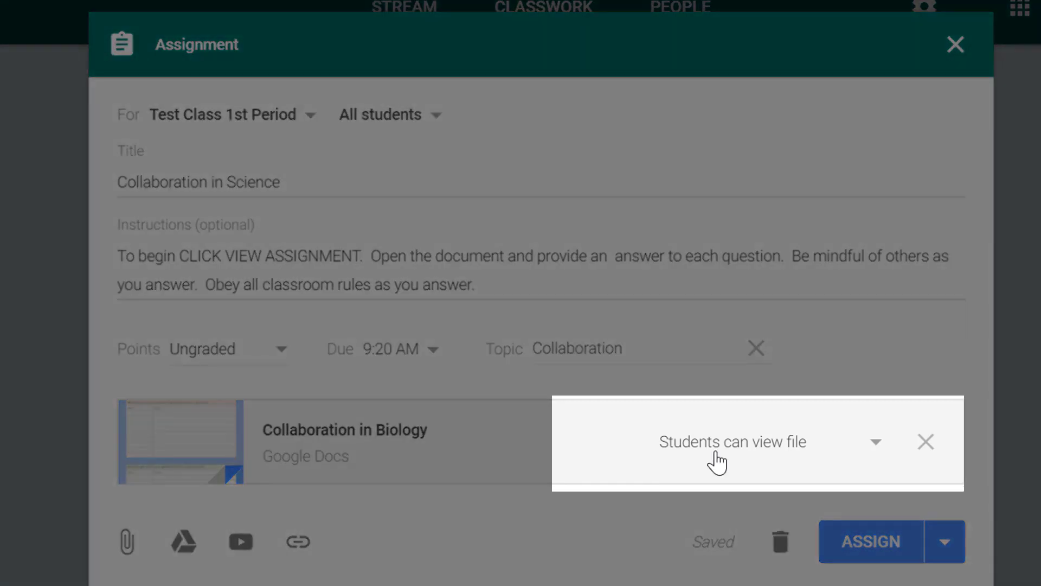
# - Set the attachment to Students can edit file and go to the document's tab
pyautogui.click(715, 455)
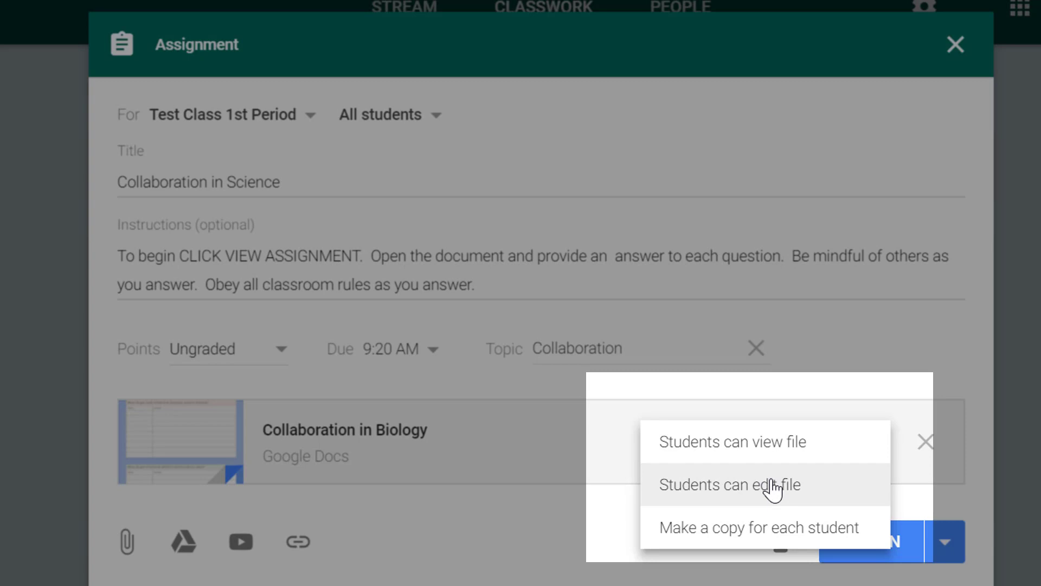
pyautogui.click(773, 486)
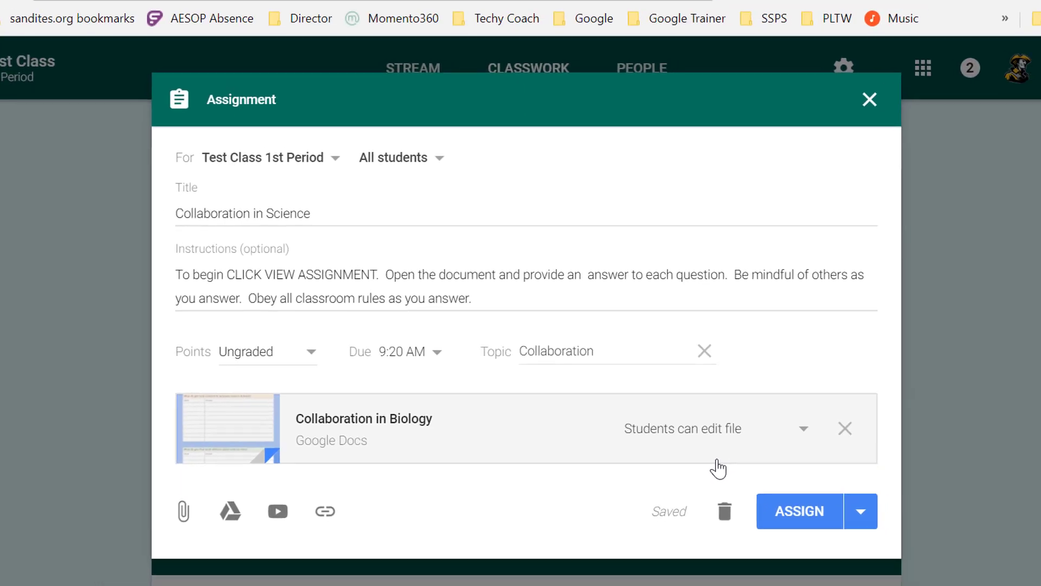
pyautogui.click(367, 24)
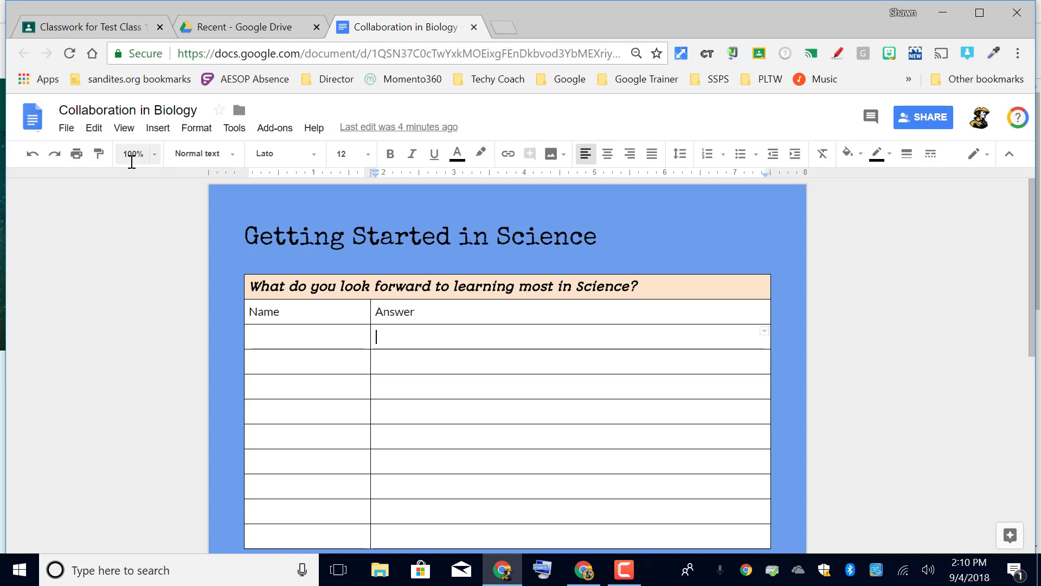
# - Make a copy of the document named '2nd period Collaboration in Biology'
pyautogui.click(66, 129)
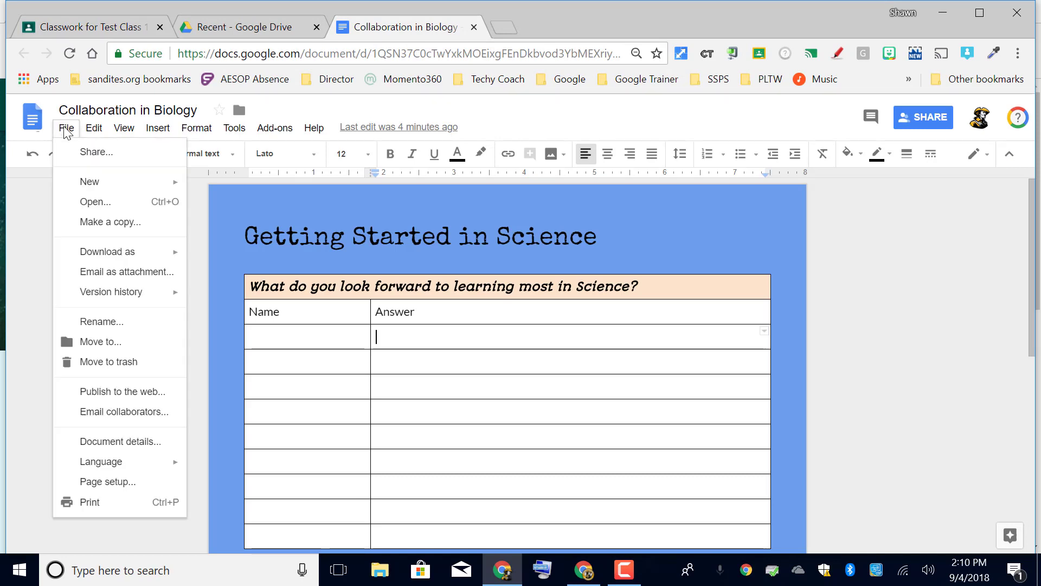
pyautogui.click(84, 223)
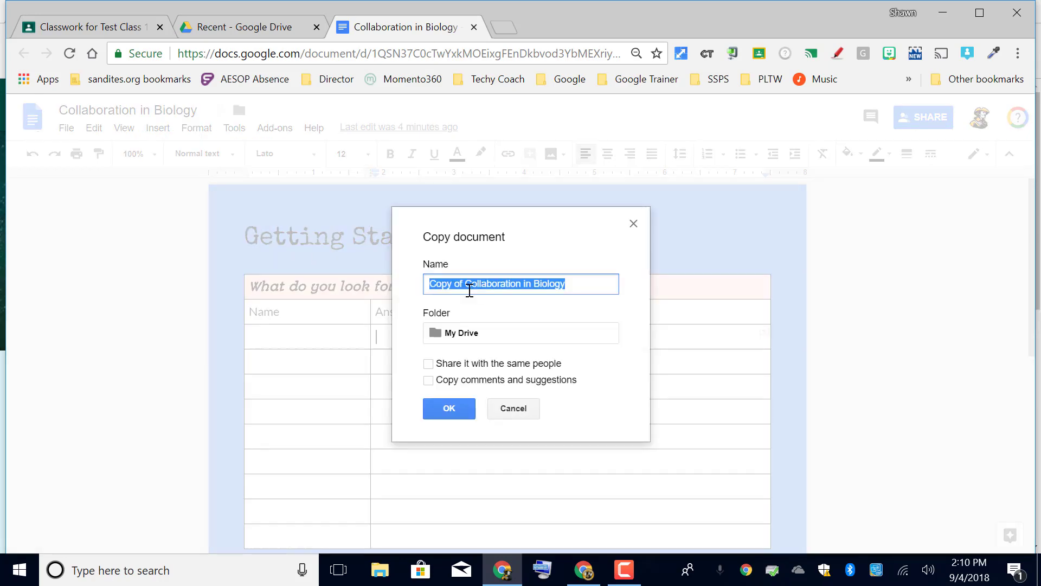
pyautogui.moveTo(459, 289); pyautogui.dragTo(367, 315)
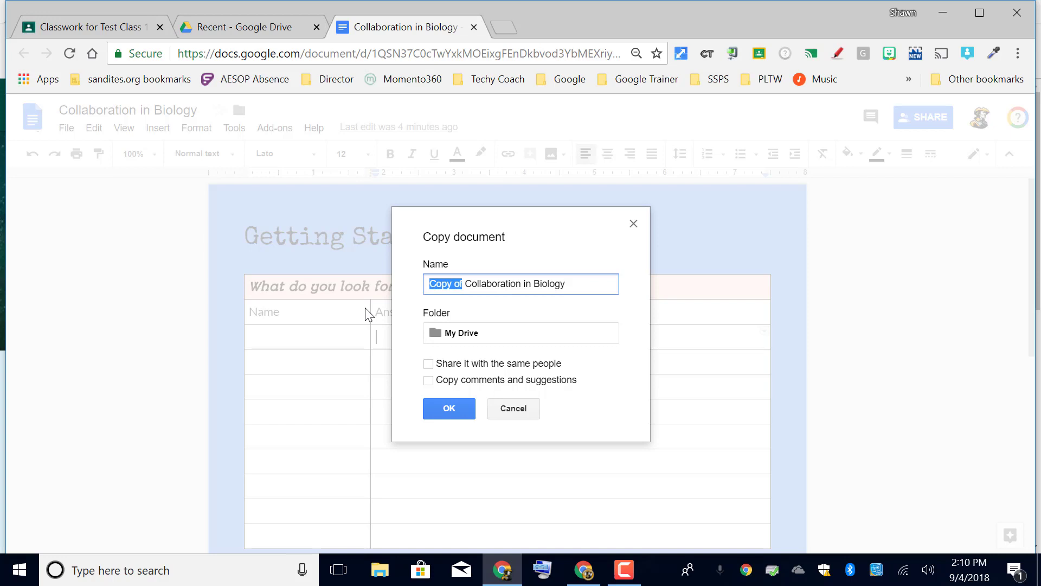
pyautogui.write('2nd period')
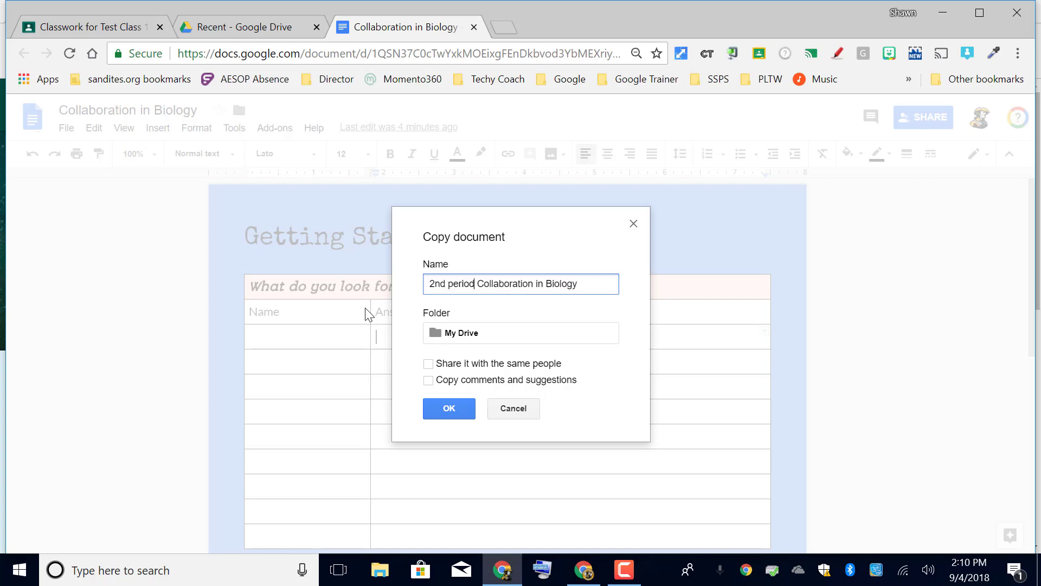
pyautogui.click(450, 408)
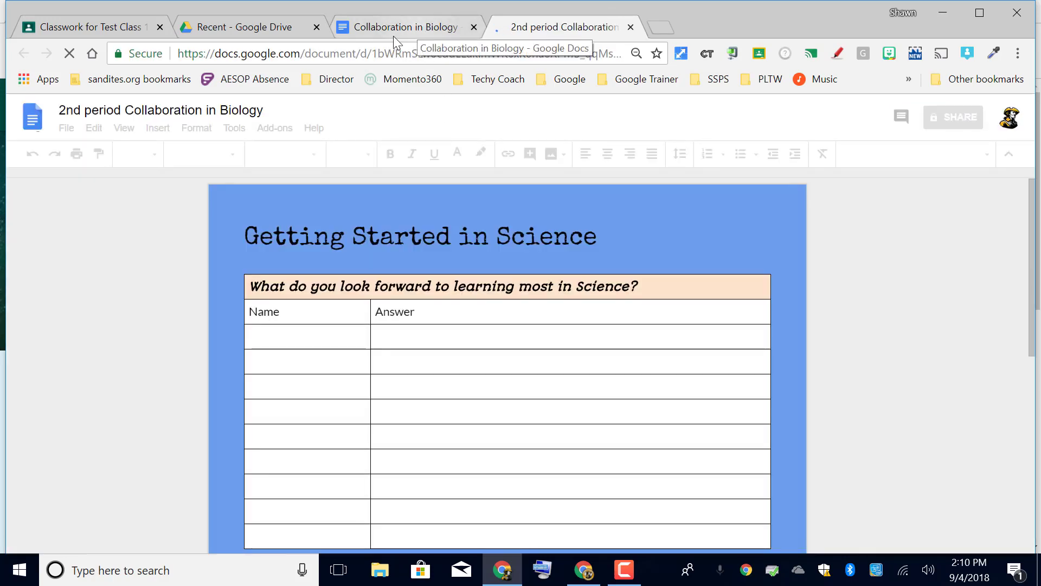
# - Make another copy from the original named '3rd period Collaboration in Biology' and close it
pyautogui.click(398, 22)
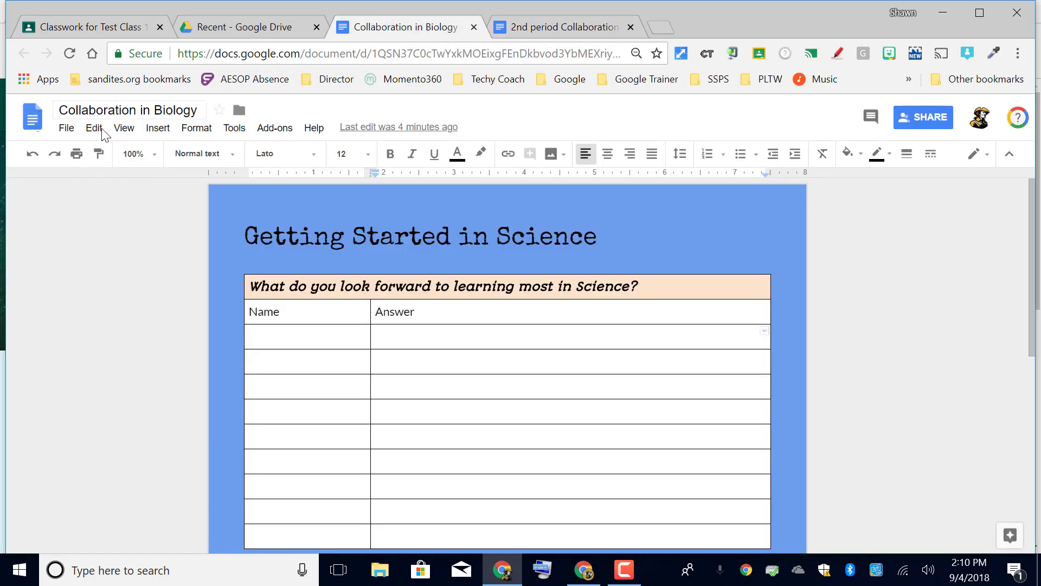
pyautogui.click(66, 129)
pyautogui.click(98, 223)
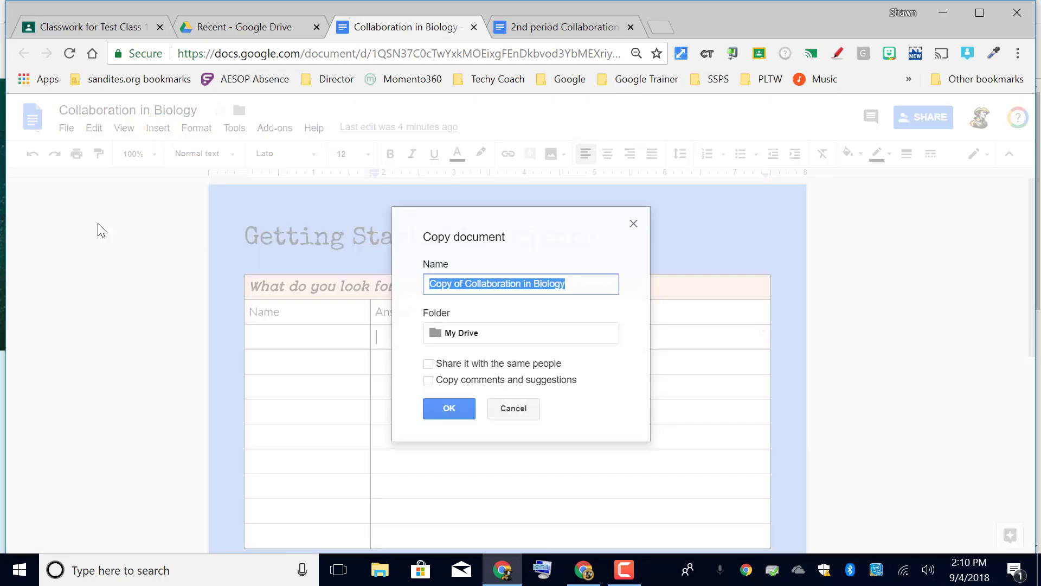
pyautogui.press('Home')
pyautogui.press('Delete')
pyautogui.press('Delete')
pyautogui.press('Delete')
pyautogui.press('Delete')
pyautogui.press('Delete')
pyautogui.press('Delete')
pyautogui.press('Delete')
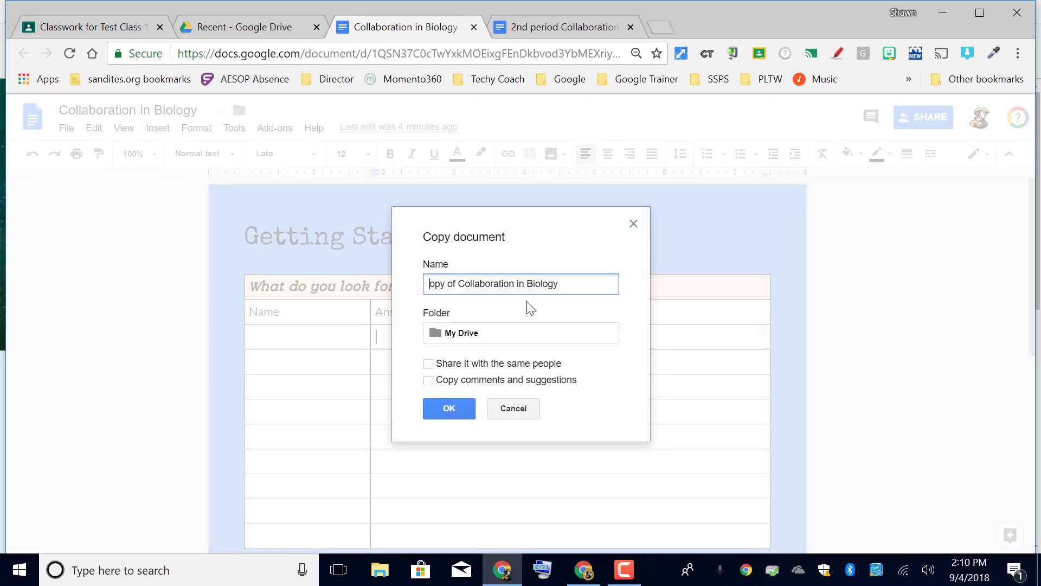
pyautogui.write('3rd period')
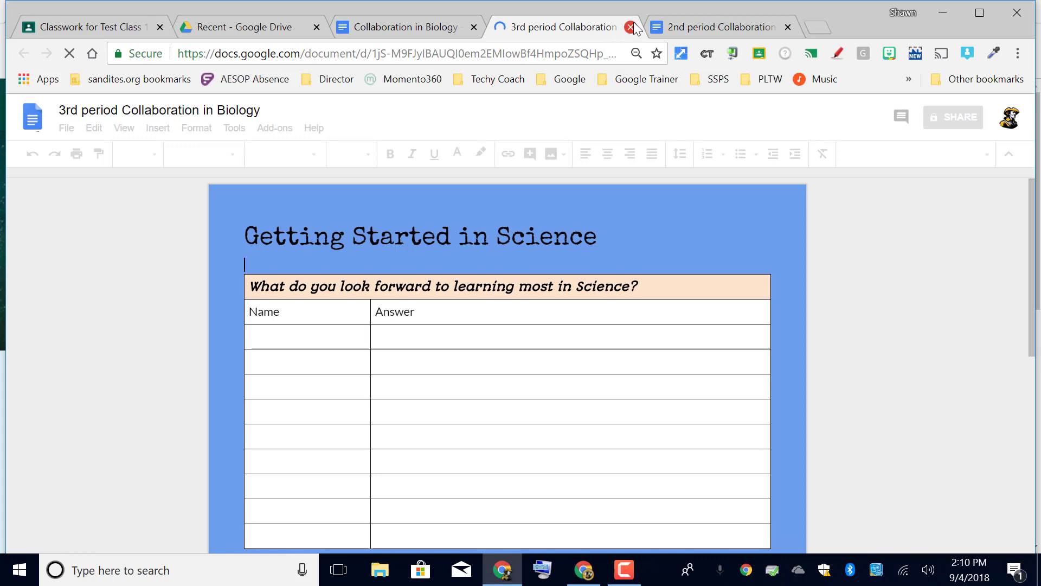
pyautogui.click(631, 27)
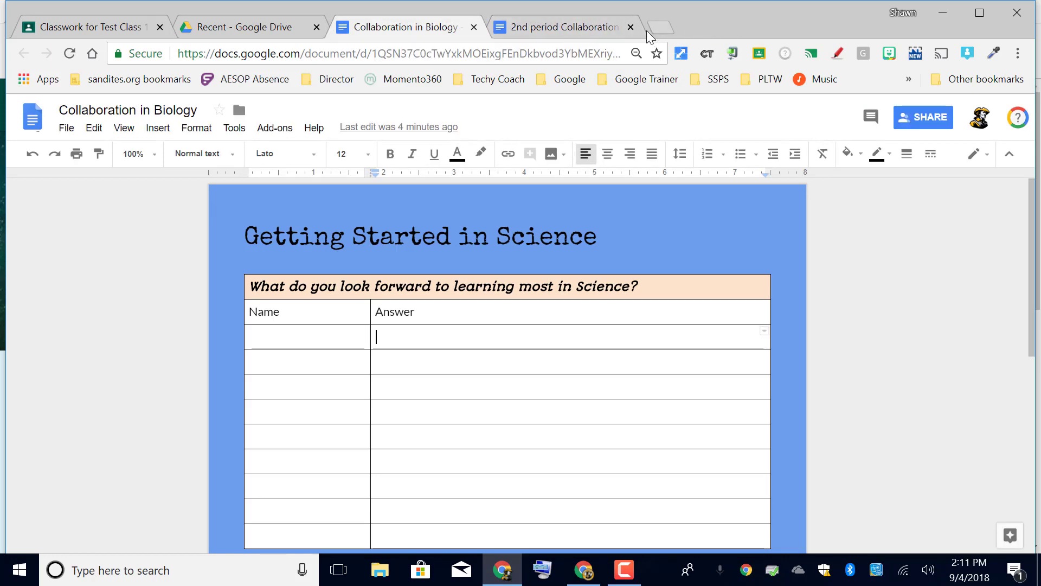
# - Close the 2nd period and original document tabs and assign Collaboration in Science
pyautogui.click(630, 27)
pyautogui.click(473, 27)
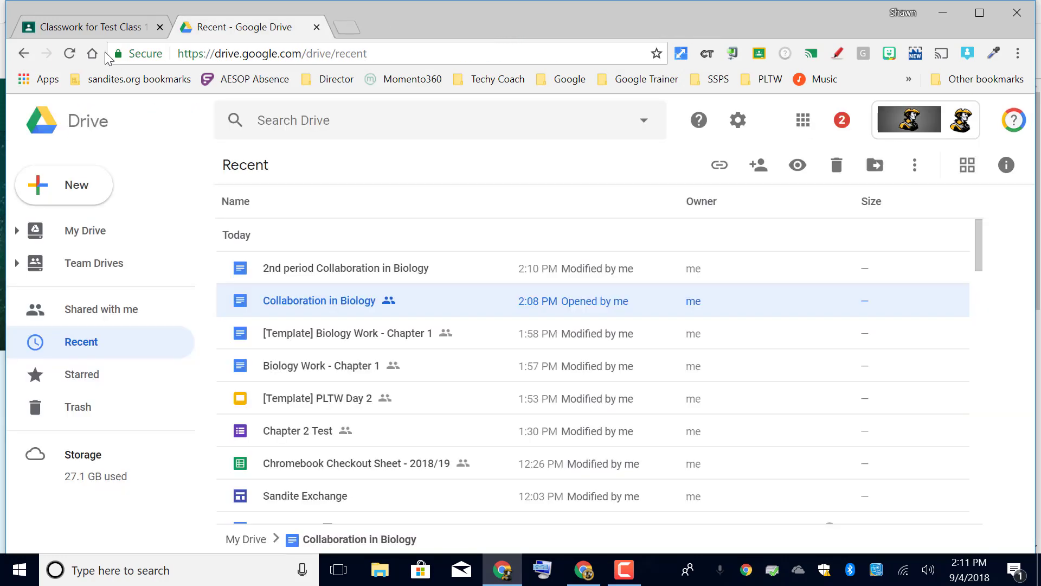
pyautogui.click(53, 6)
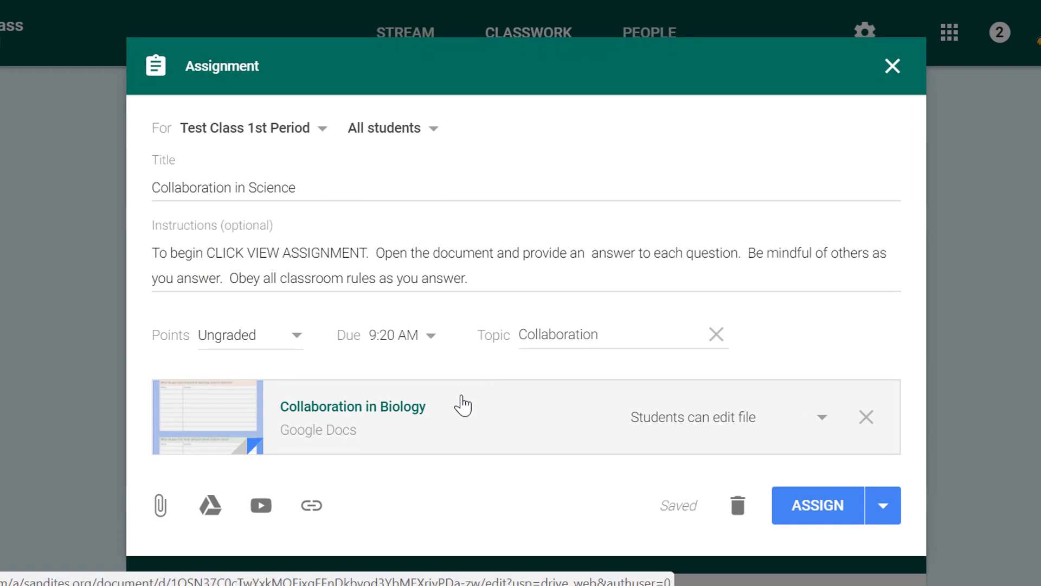
pyautogui.click(810, 513)
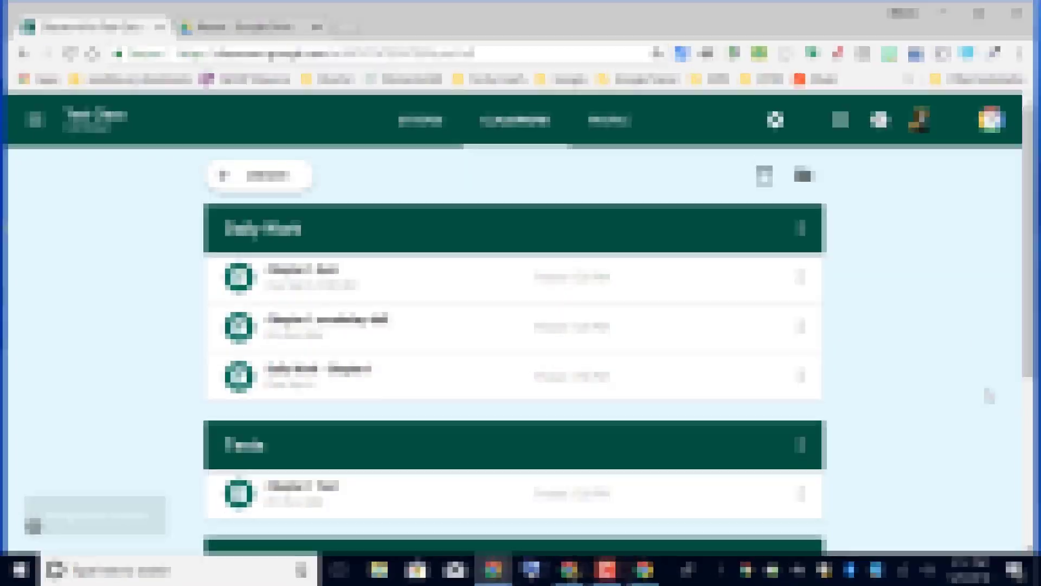
# - In the student account, reload Classwork and open the Collaboration in Science assignment details
pyautogui.click(569, 569)
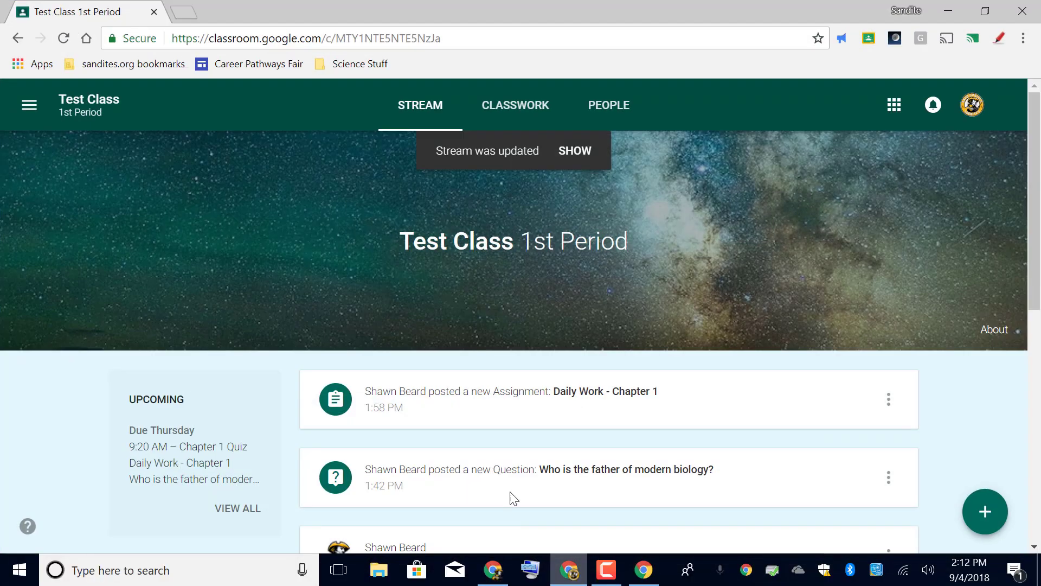
pyautogui.click(513, 111)
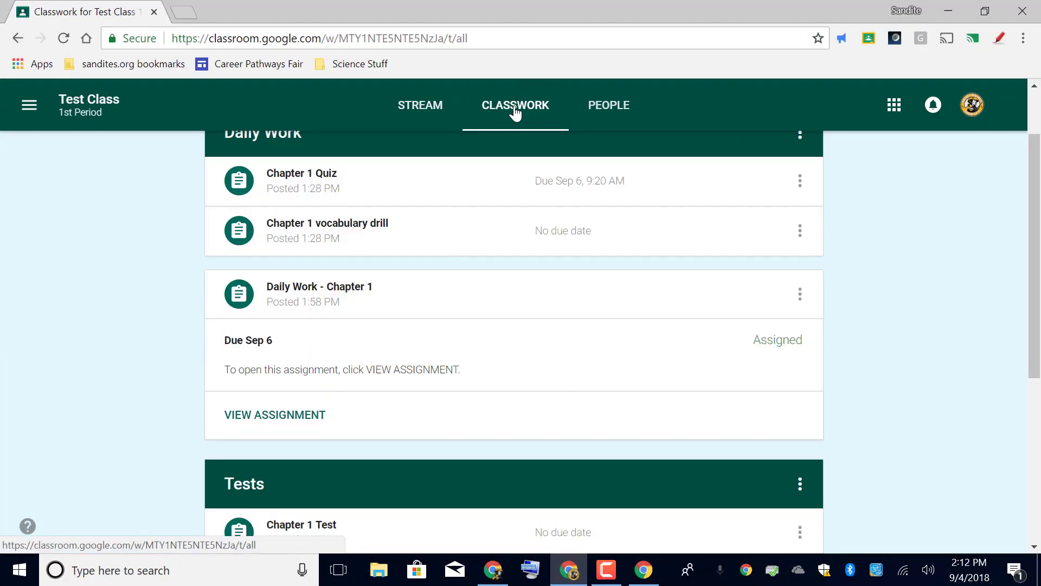
pyautogui.click(66, 38)
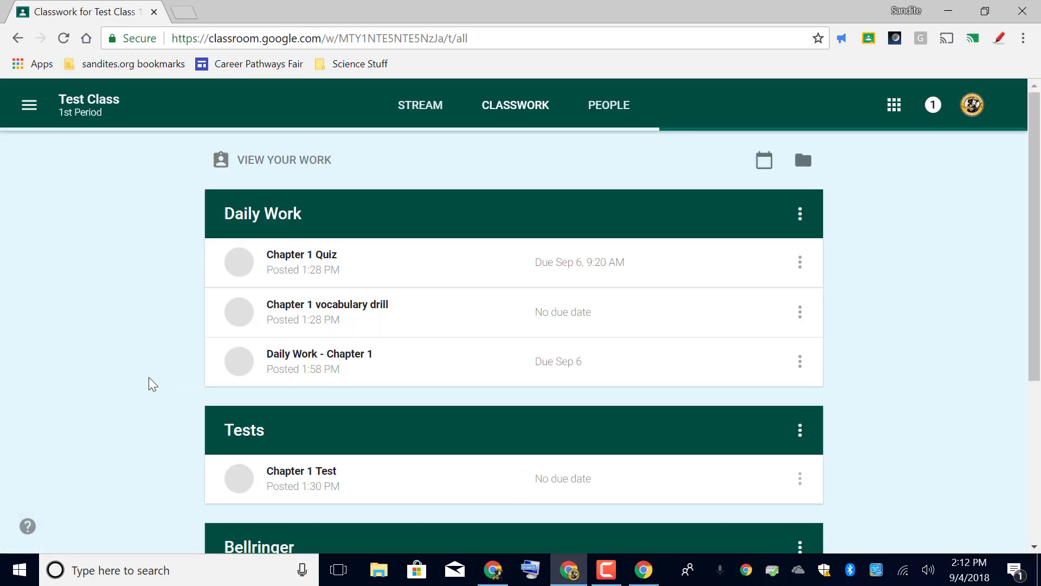
pyautogui.scroll(-5, 134, 385)
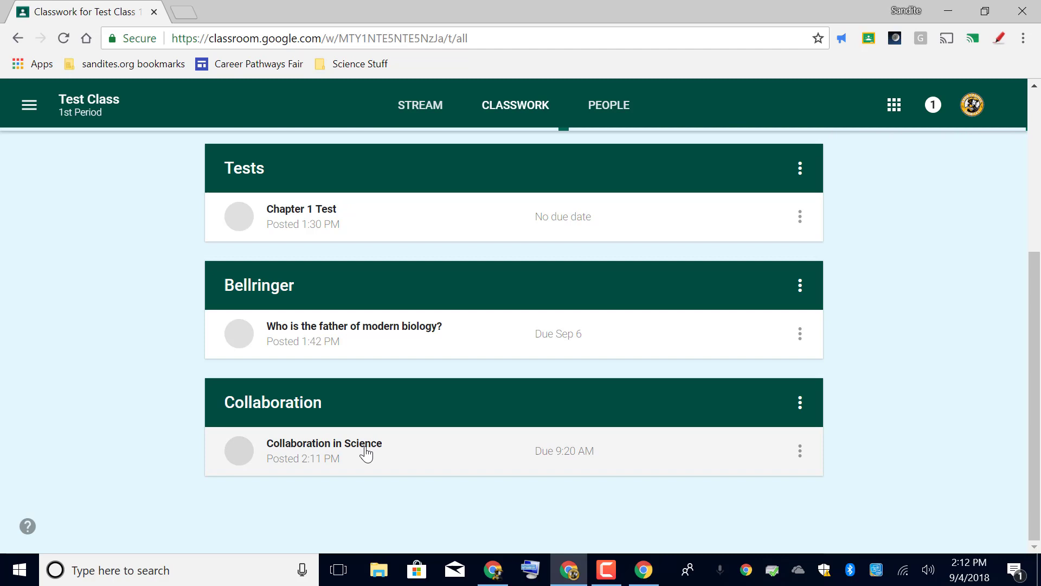
pyautogui.click(366, 451)
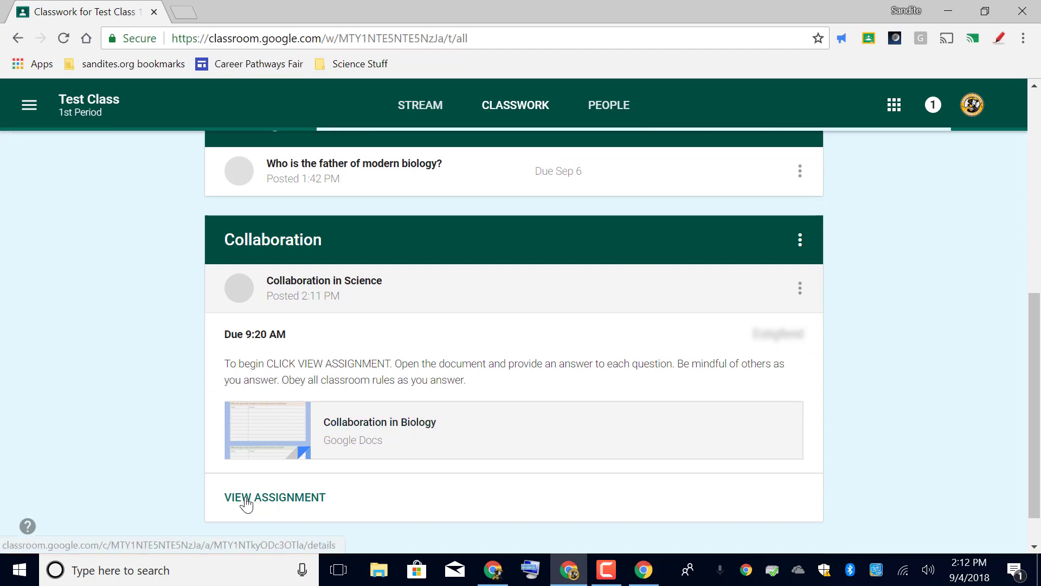
pyautogui.click(300, 503)
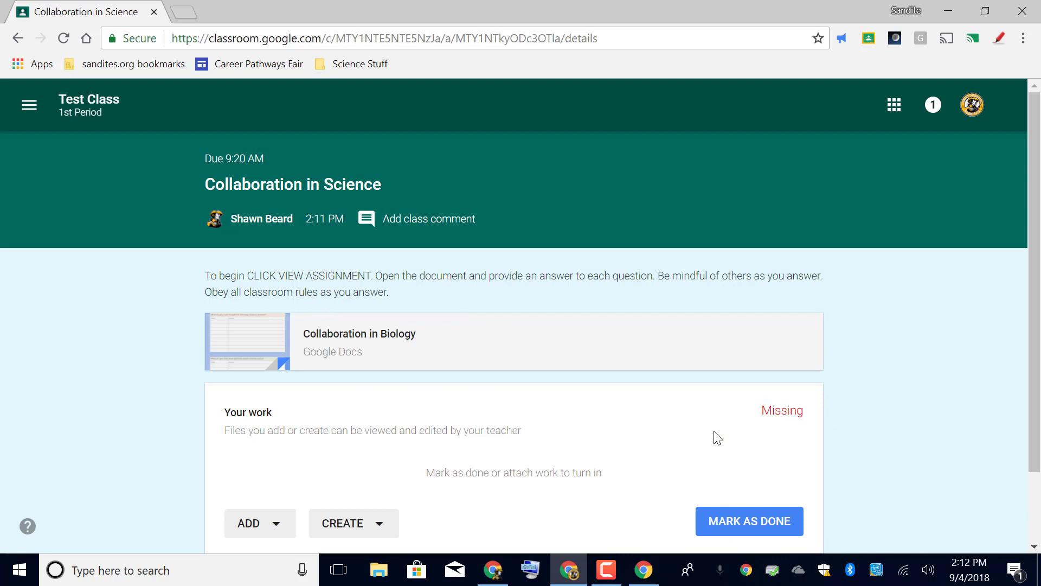
pyautogui.scroll(-1, 698, 441)
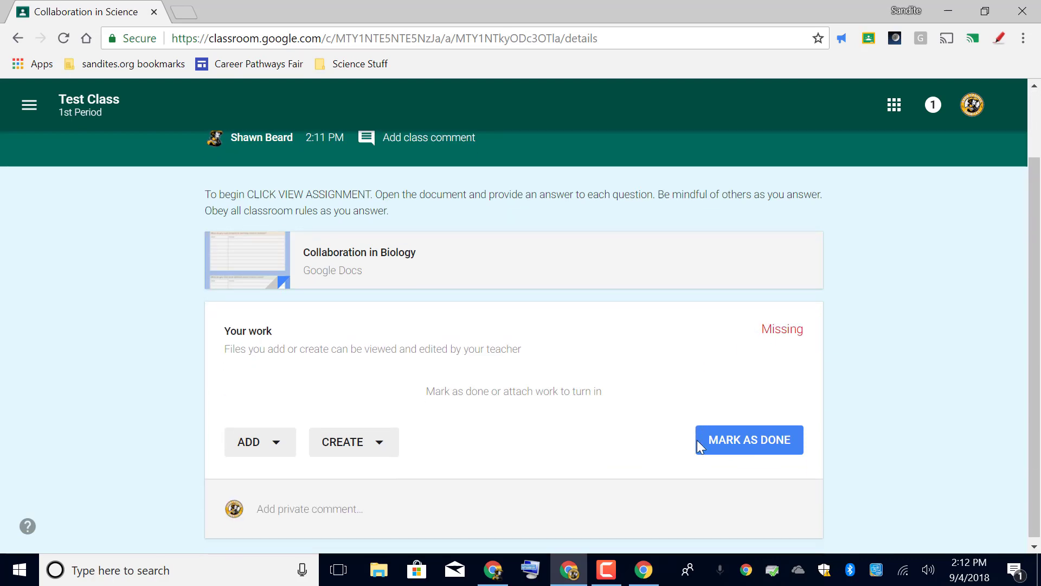
pyautogui.scroll(1, 643, 416)
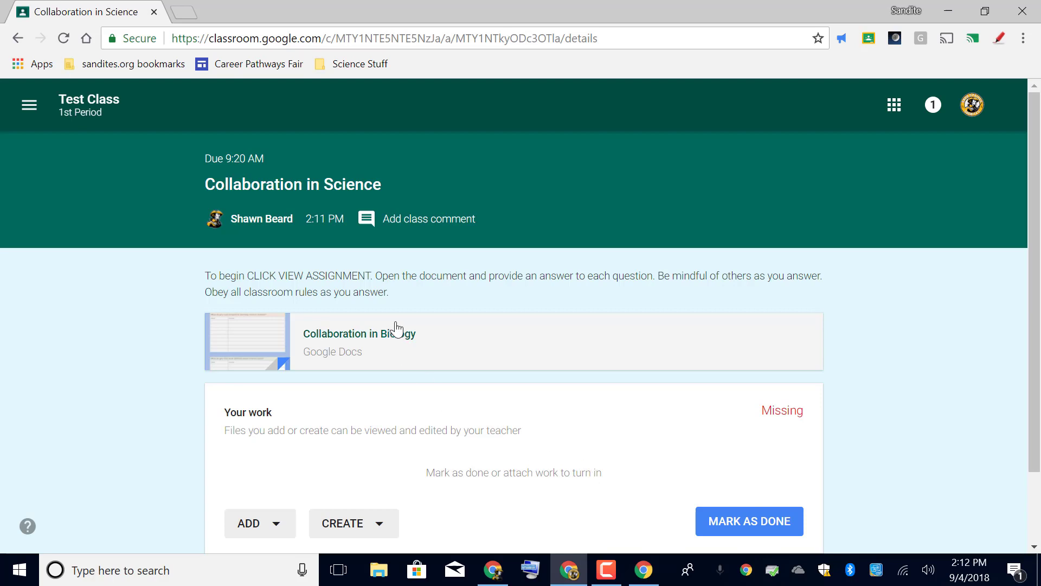
# - Open the attached document and enter the student's name and 'My answer for the question' in row one
pyautogui.click(384, 339)
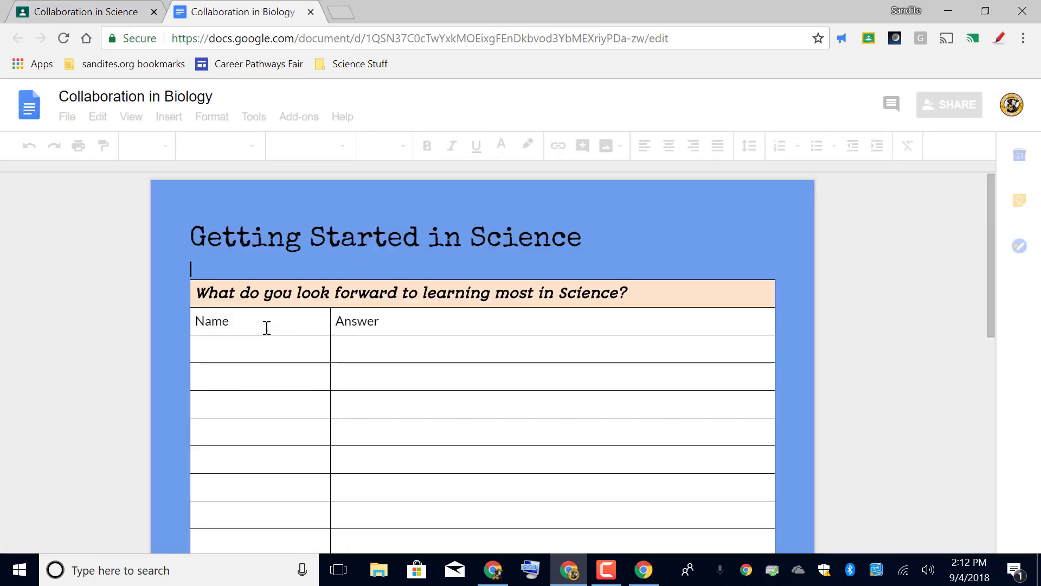
pyautogui.click(234, 351)
pyautogui.write('Sand')
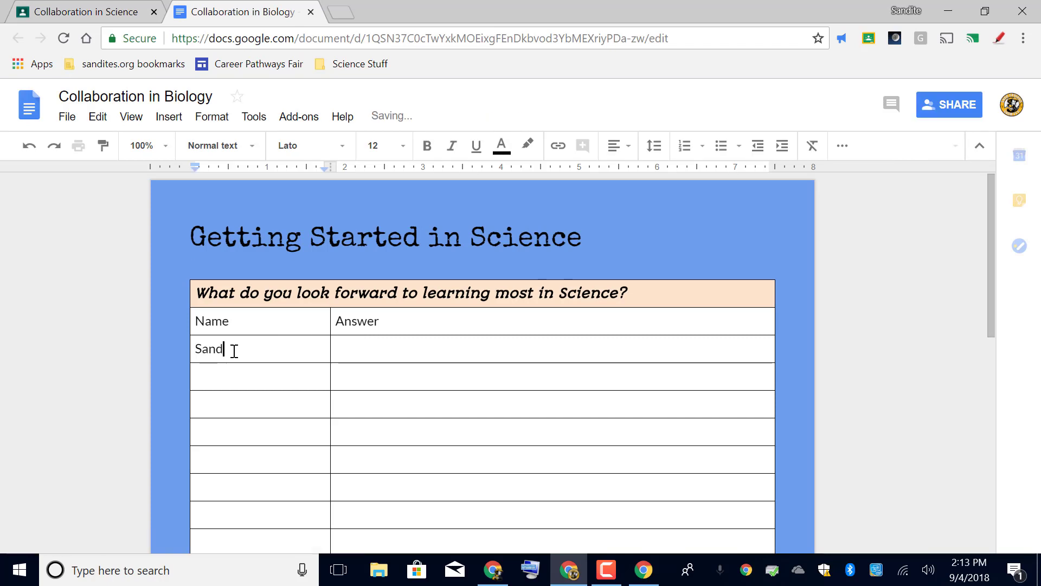
pyautogui.write('ite PD')
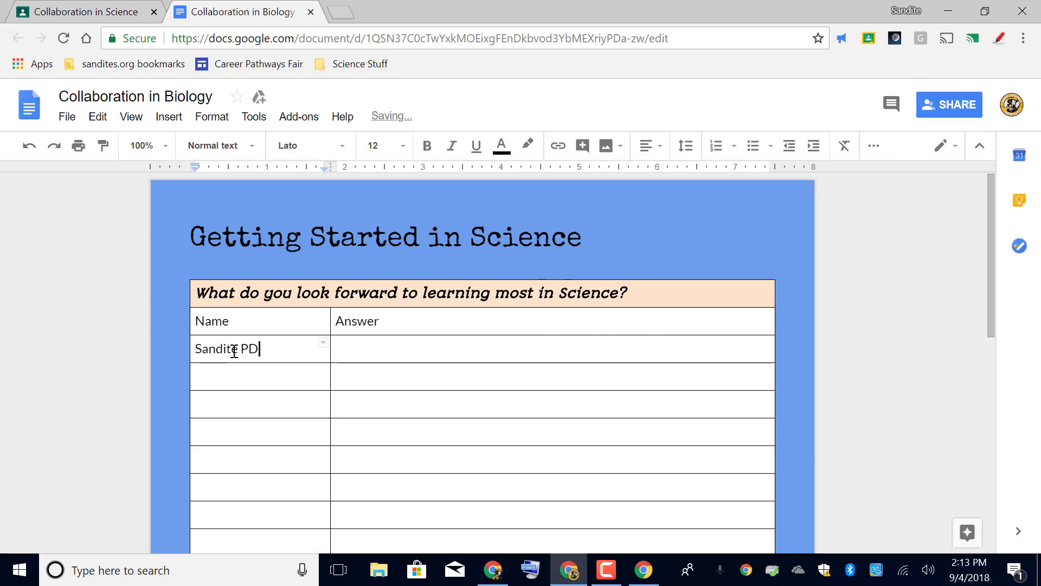
pyautogui.doubleClick(384, 347)
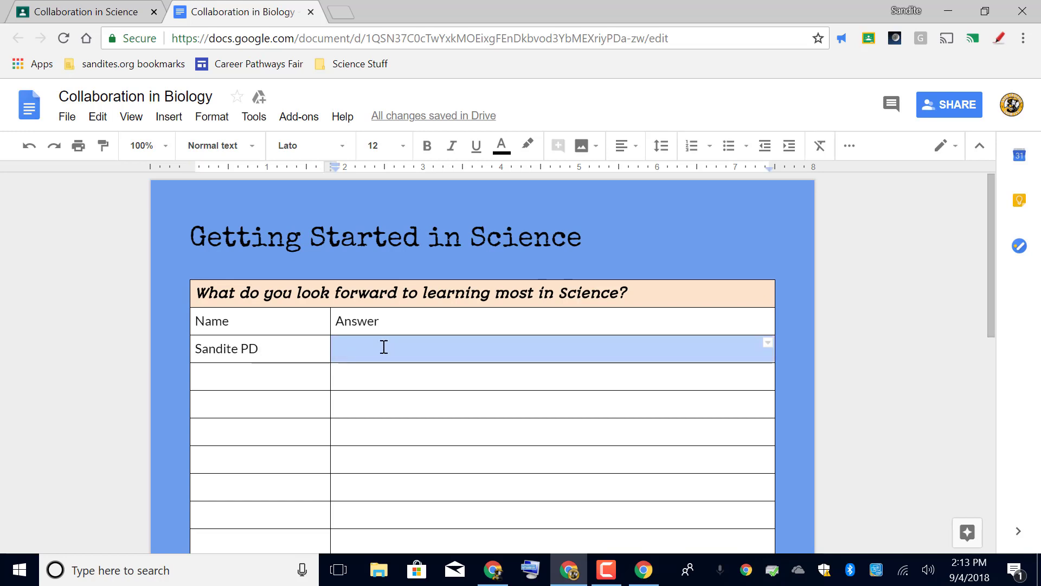
pyautogui.write('My answer for the')
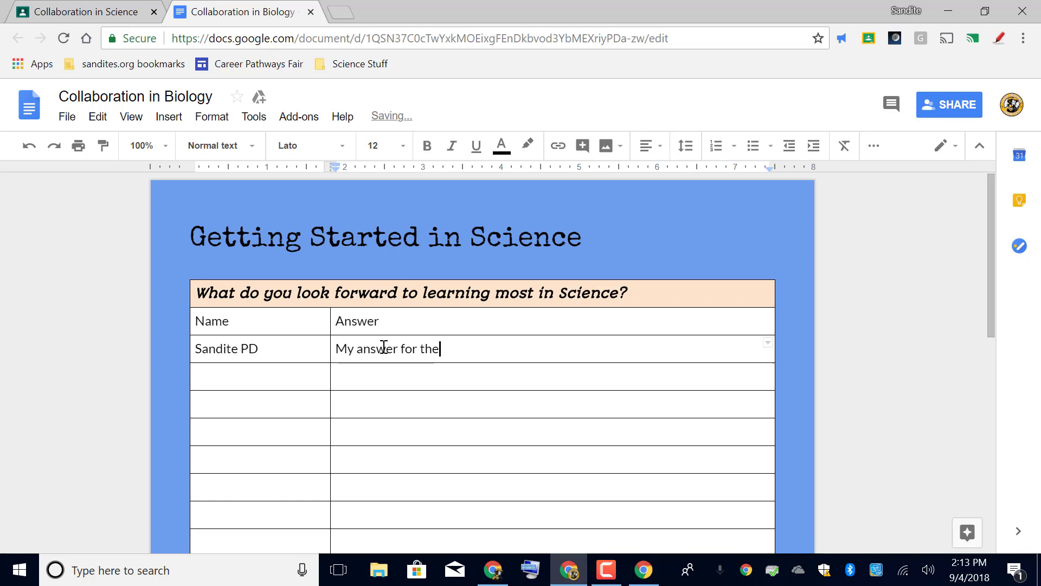
pyautogui.write(' question')
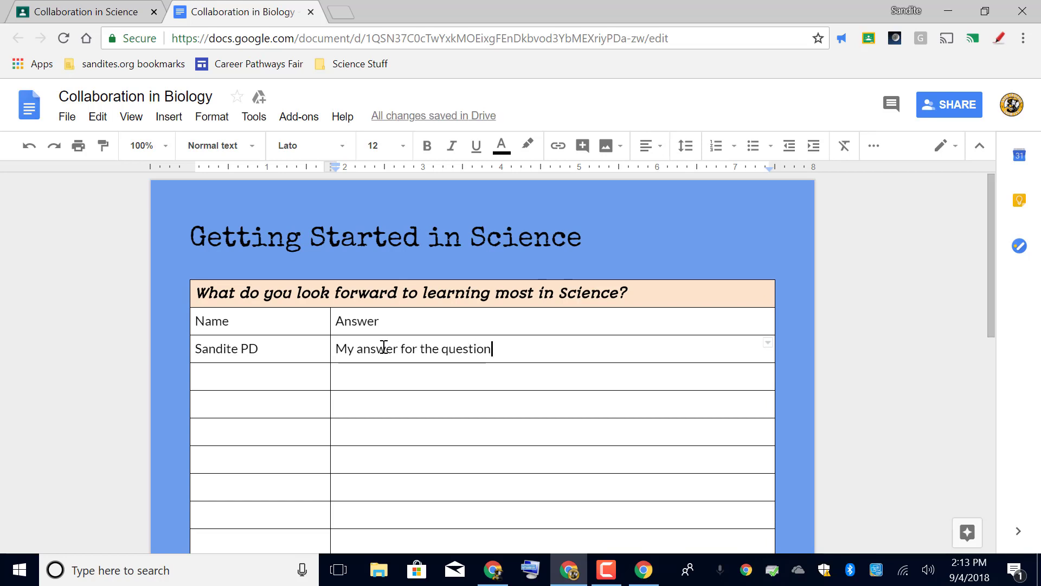
# - In the Guest window, open the Collaboration in Science assignment details and dismiss the mark-as-done tip
pyautogui.click(642, 573)
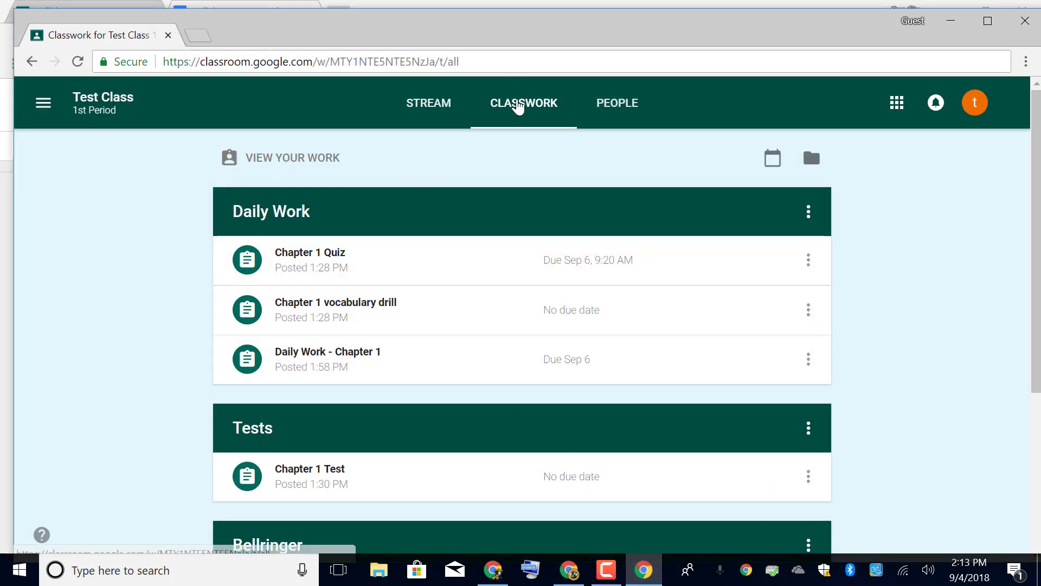
pyautogui.scroll(-5, 128, 413)
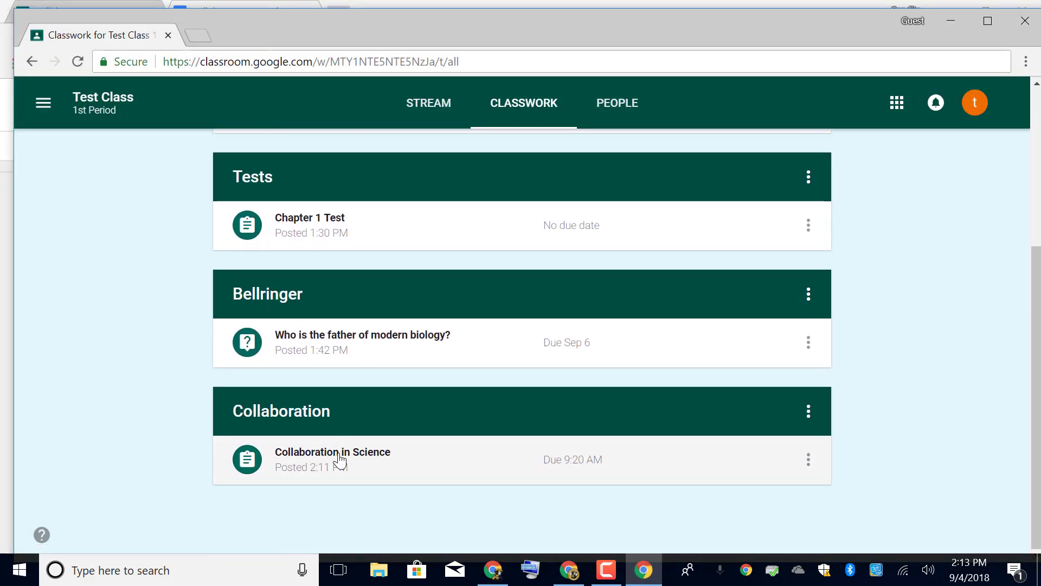
pyautogui.click(340, 460)
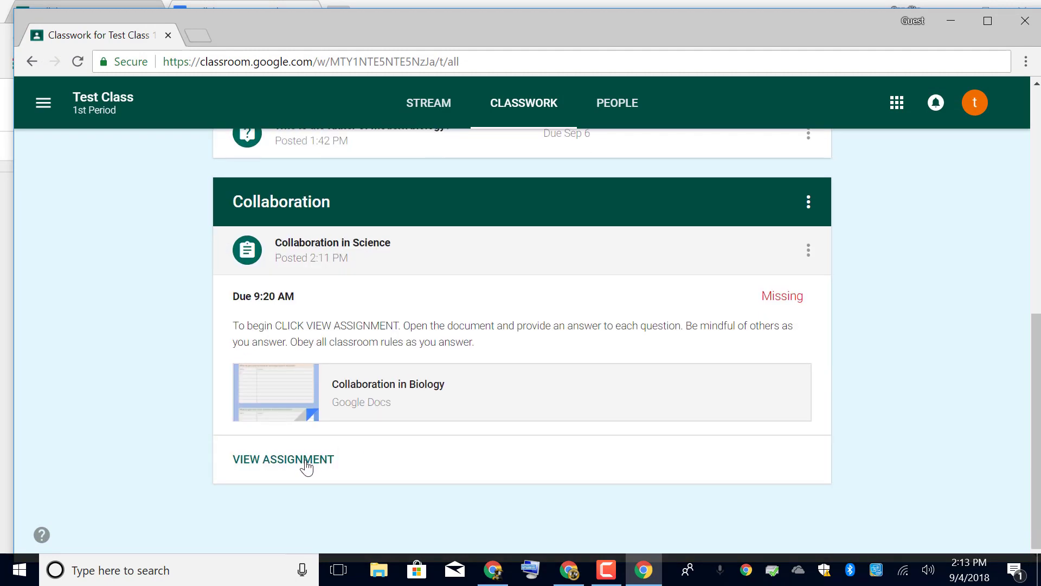
pyautogui.click(307, 465)
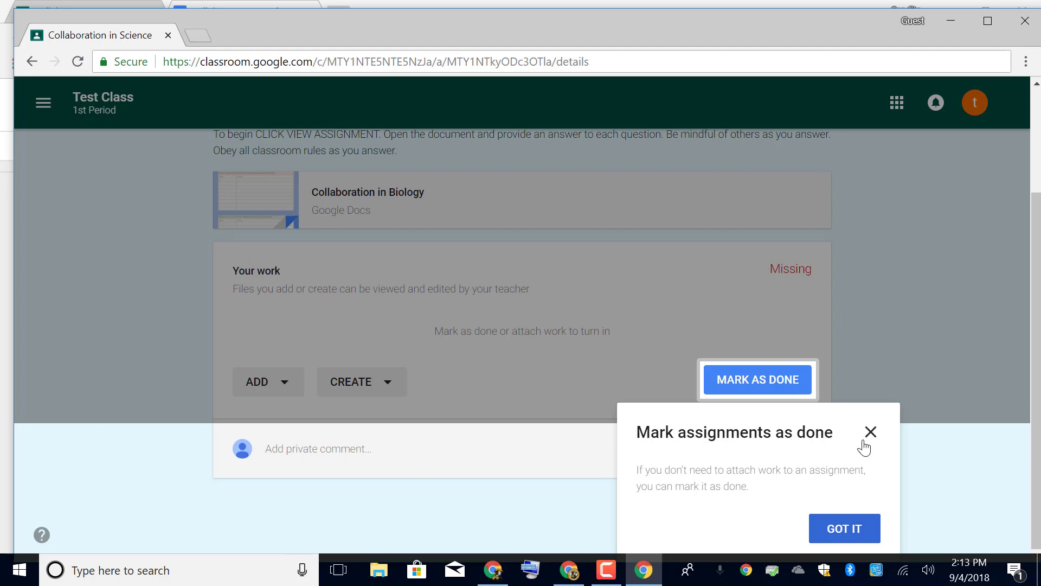
pyautogui.click(868, 538)
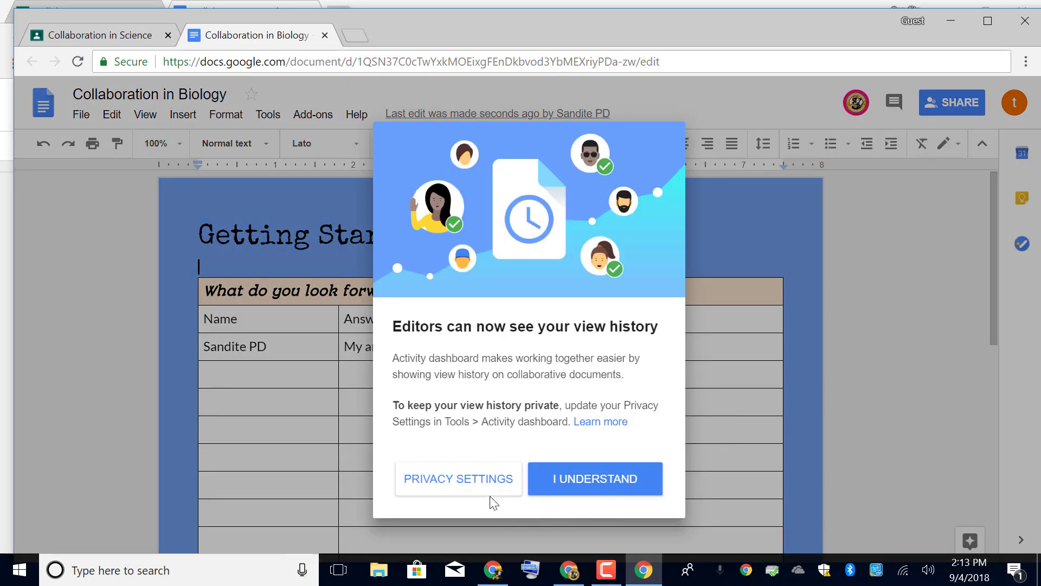
# - Fill the third table row with 'Student 10' and answer 'My answer is better', then switch to the first student's window
pyautogui.click(549, 481)
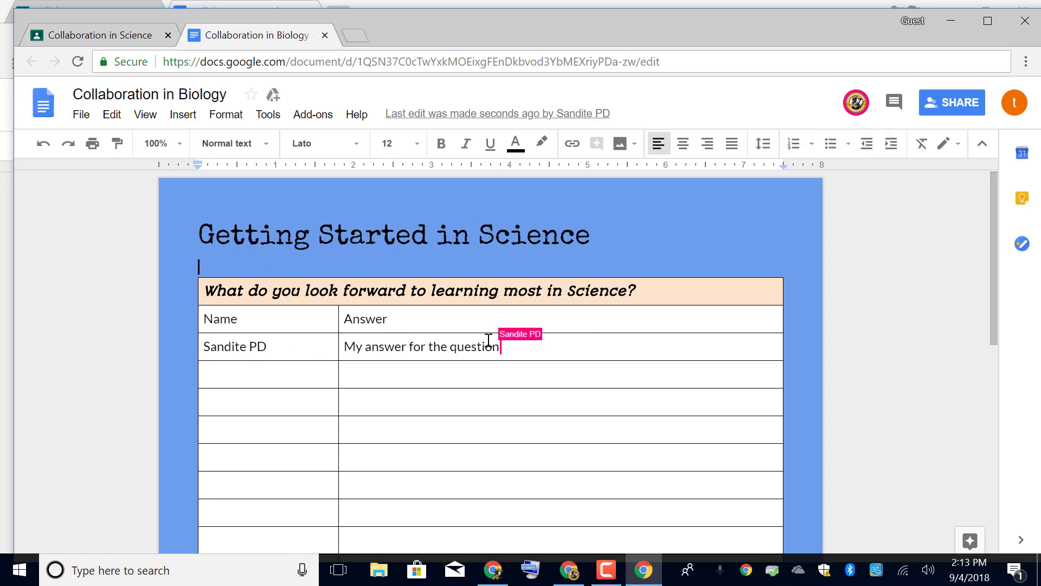
pyautogui.click(255, 381)
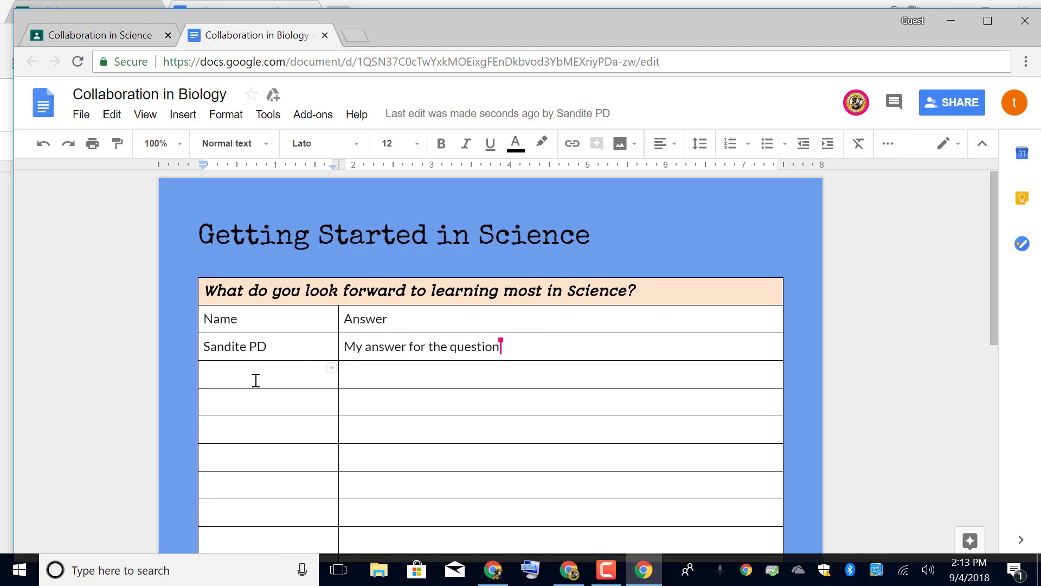
pyautogui.write('Student')
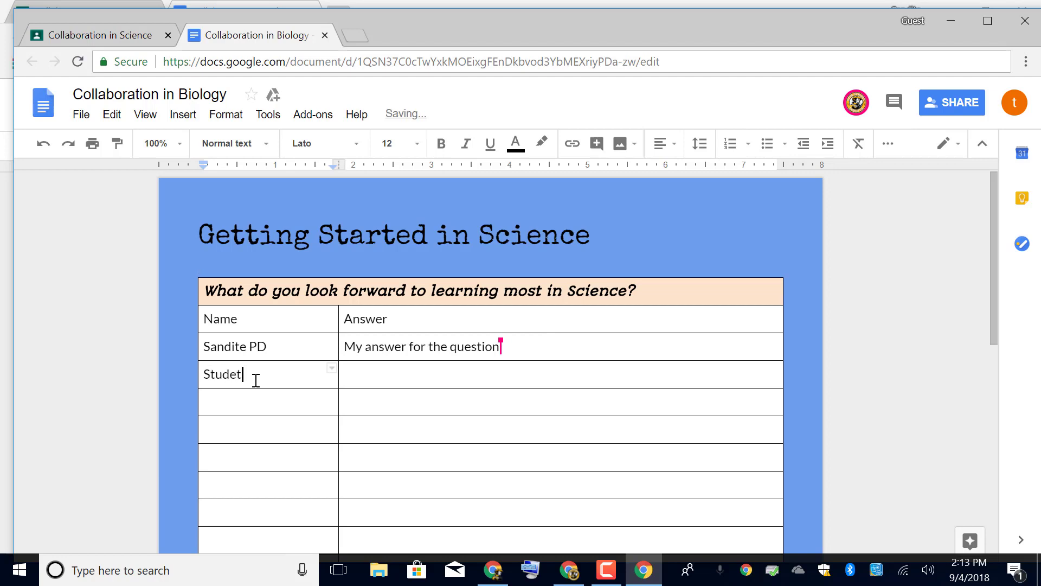
pyautogui.write(' 10')
pyautogui.press('Tab')
pyautogui.write('My answer is better')
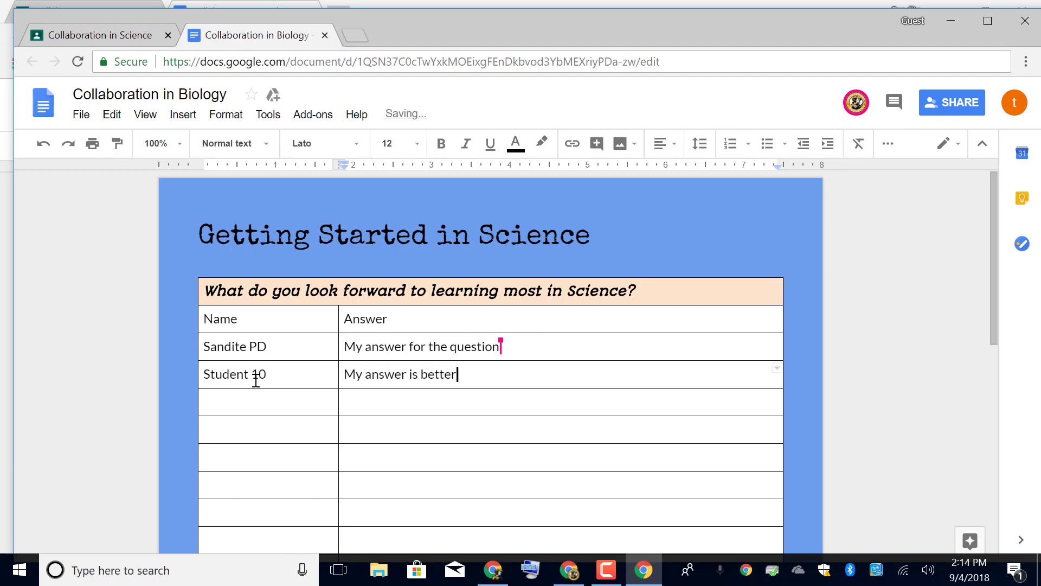
pyautogui.click(569, 569)
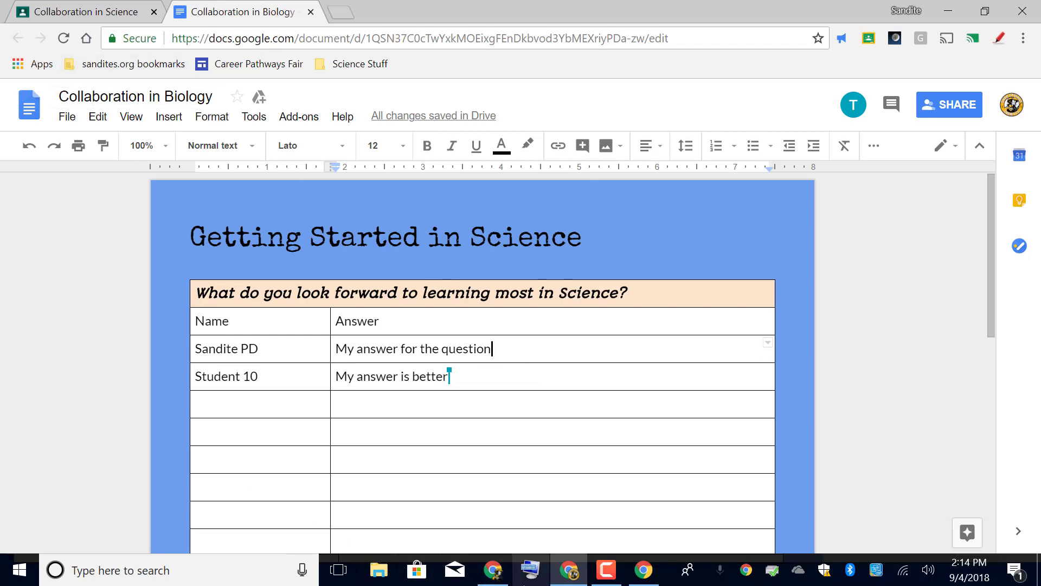
# - Return to the teacher's Test Class Classwork page in Google Classroom
pyautogui.moveTo(497, 576)
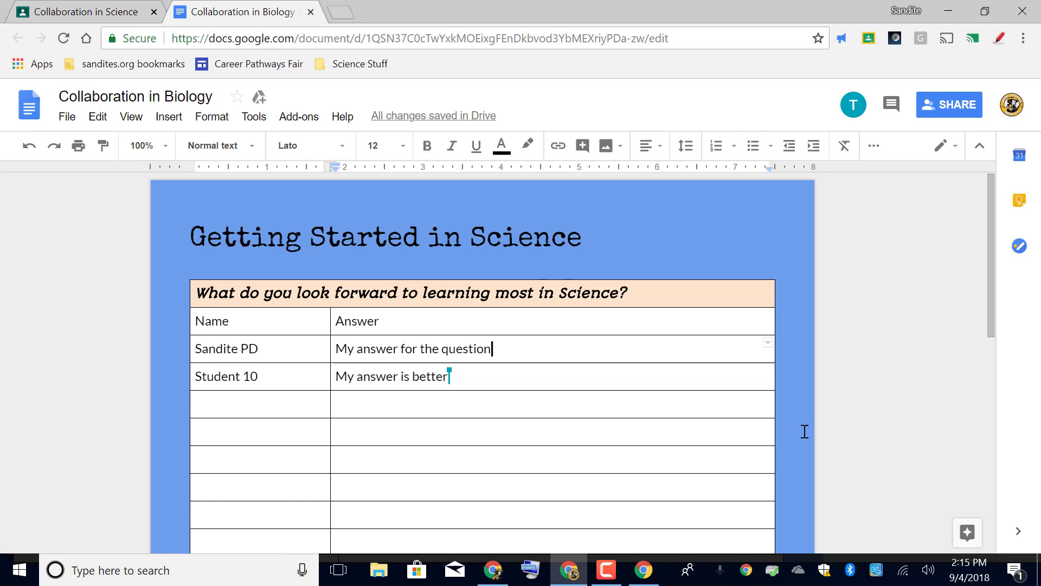
pyautogui.click(493, 572)
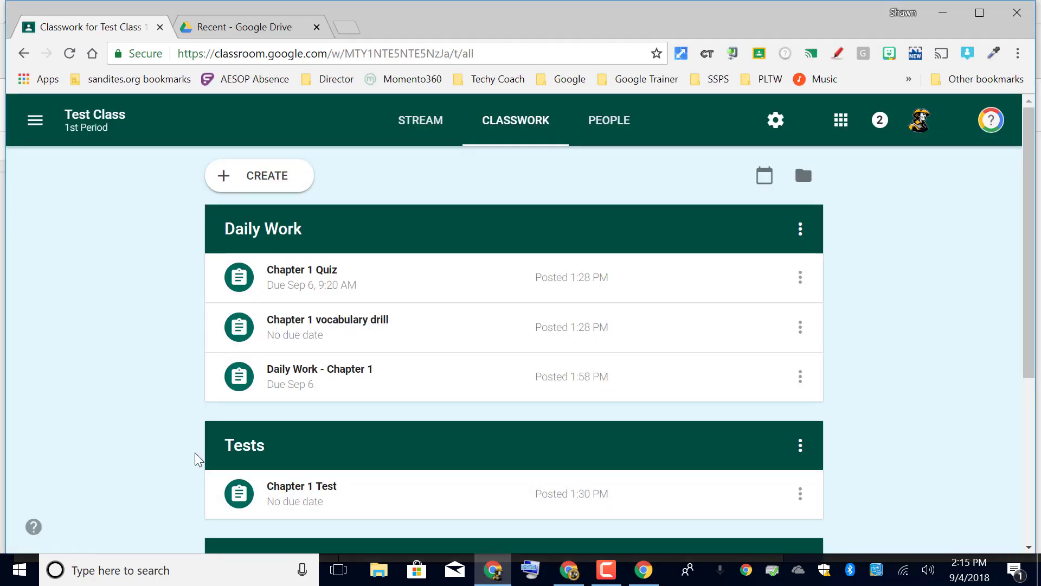
pyautogui.scroll(-5, 195, 456)
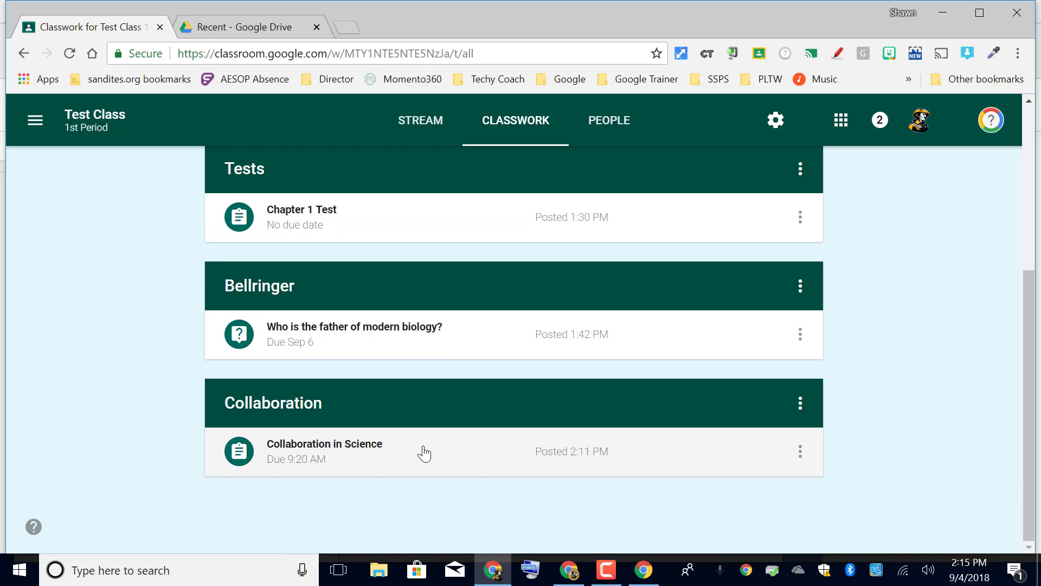